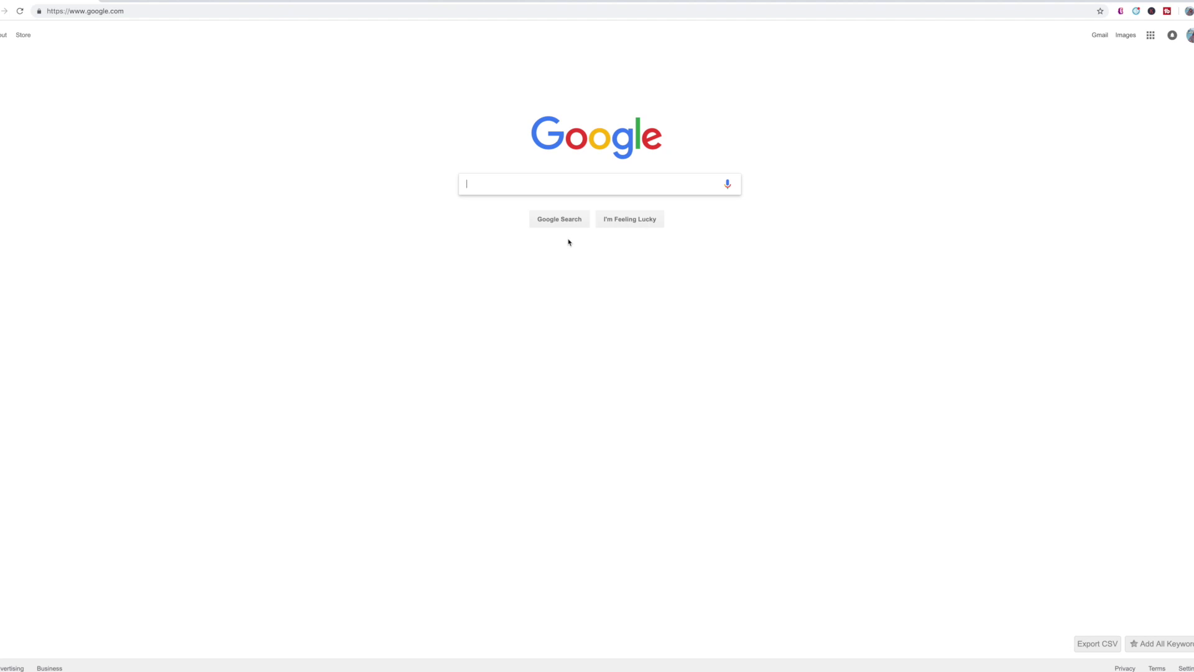
Go to mint.com and scroll through its home page
{"action": "left_click", "coordinate": [252, 13]}
{"action": "type", "text": "mint"}
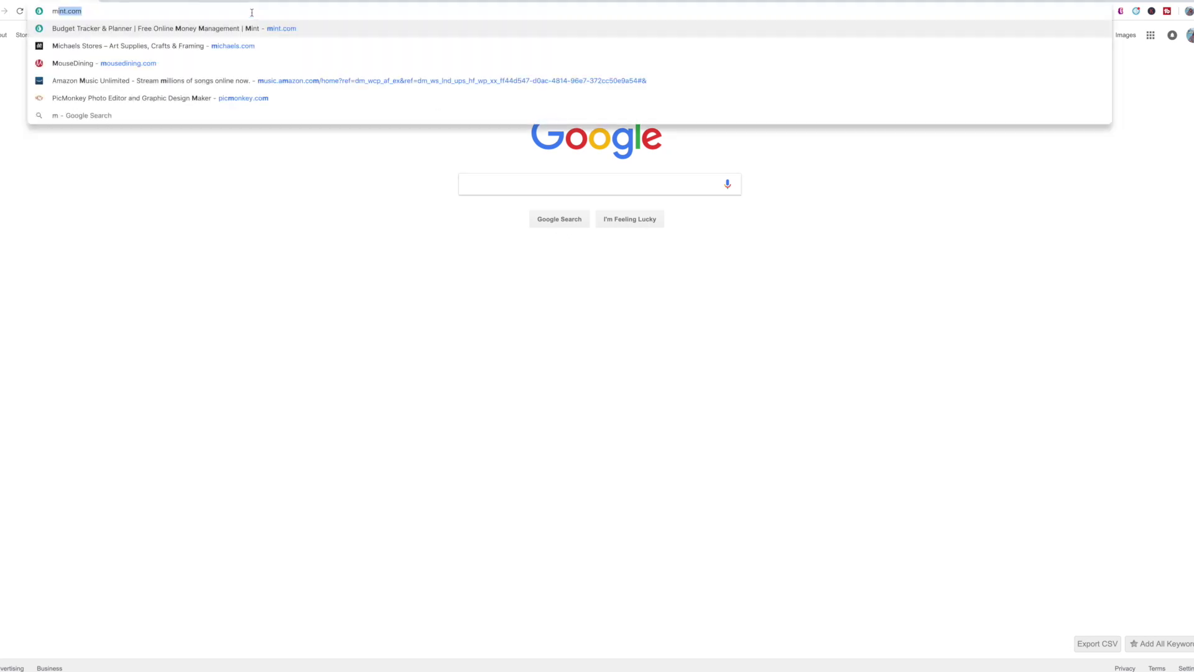
{"action": "type", "text": ".com"}
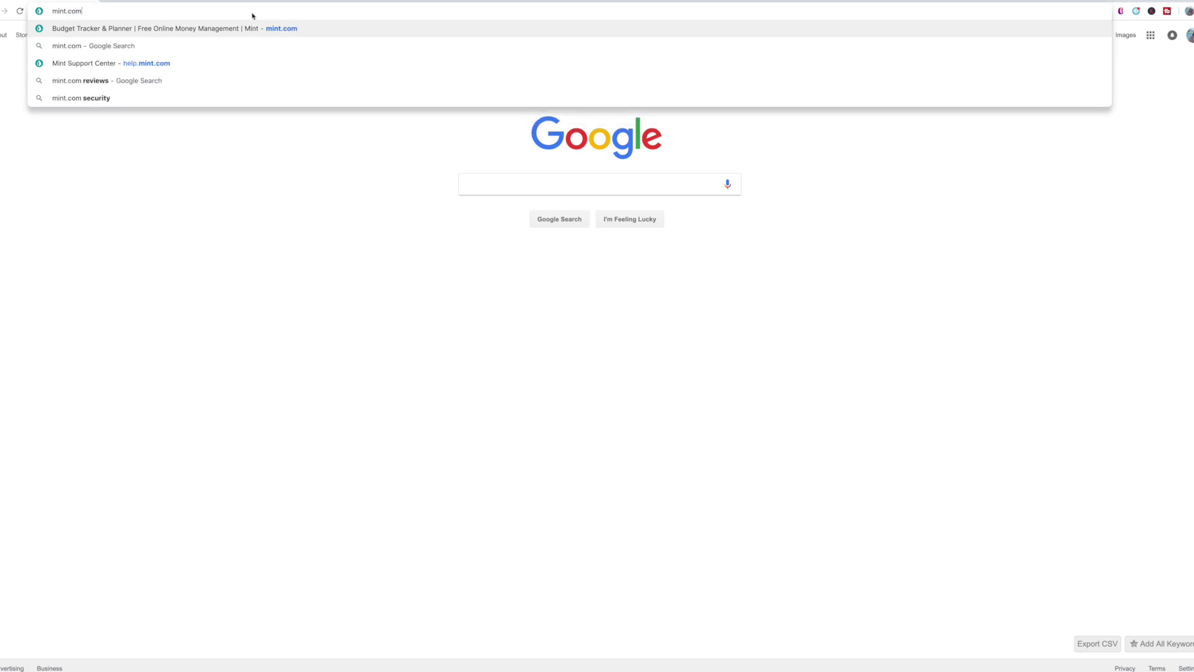
{"action": "key", "text": "Return"}
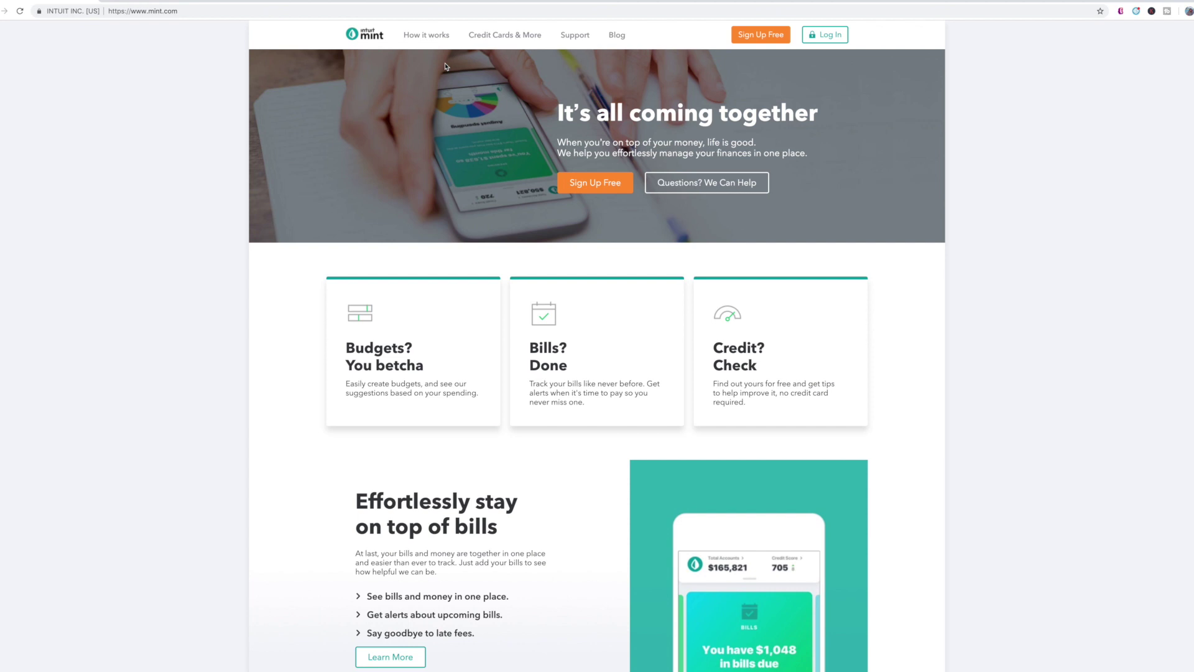
{"action": "scroll", "coordinate": [815, 133], "scroll_direction": "down", "scroll_amount": 3}
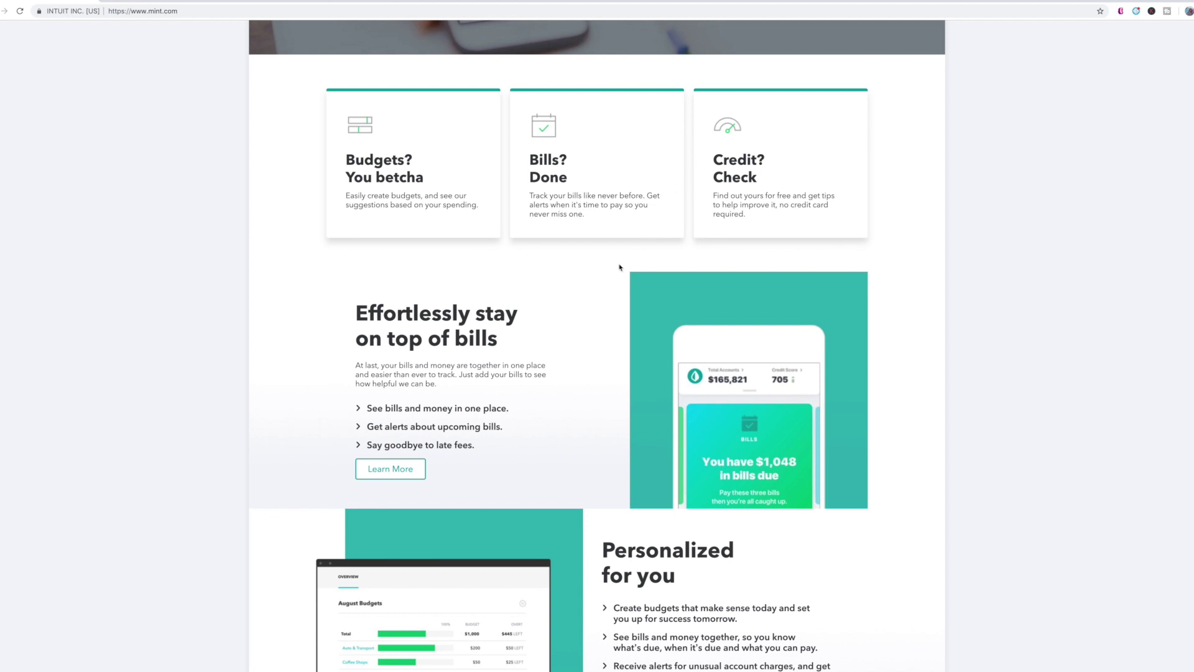
{"action": "scroll", "coordinate": [596, 296], "scroll_direction": "down", "scroll_amount": 1}
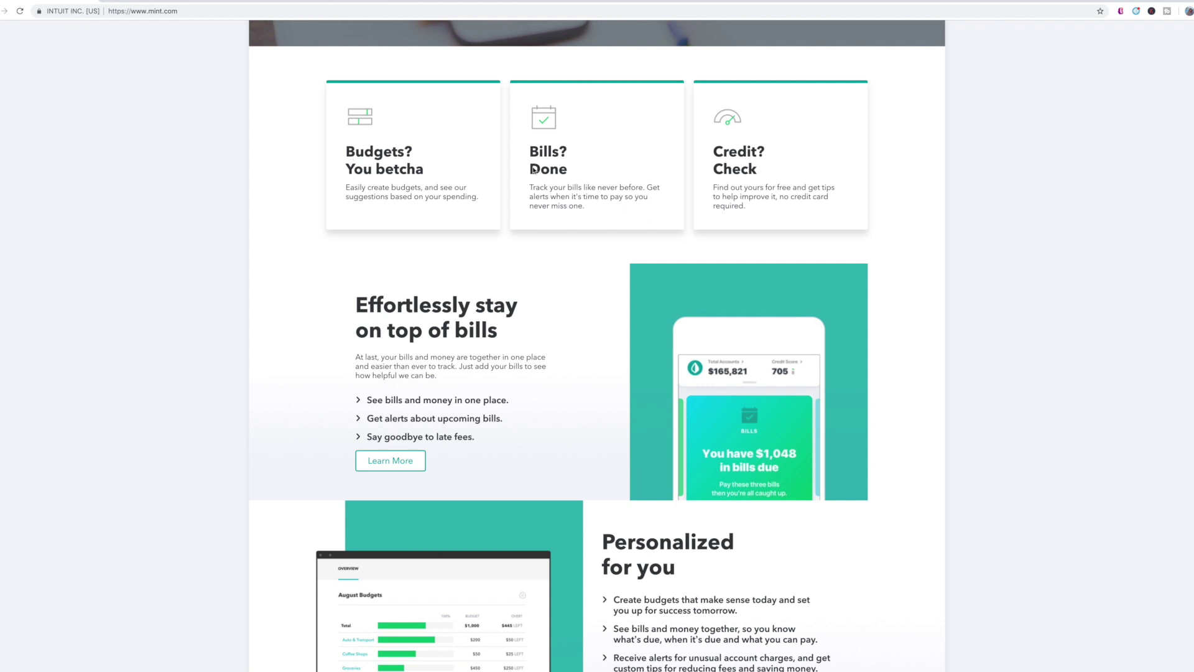
{"action": "scroll", "coordinate": [593, 184], "scroll_direction": "up", "scroll_amount": 1}
{"action": "scroll", "coordinate": [747, 205], "scroll_direction": "down", "scroll_amount": 3}
{"action": "scroll", "coordinate": [790, 225], "scroll_direction": "up", "scroll_amount": 3}
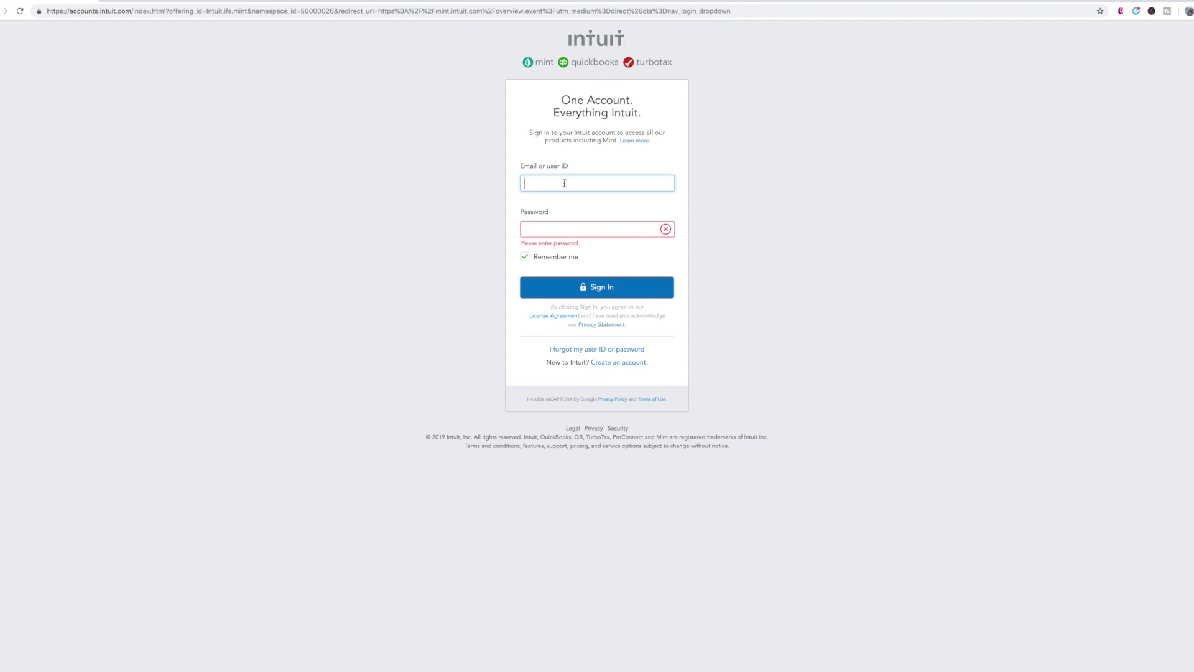
Sign in with Remember me unchecked to reach the account Overview
{"action": "left_click", "coordinate": [564, 257]}
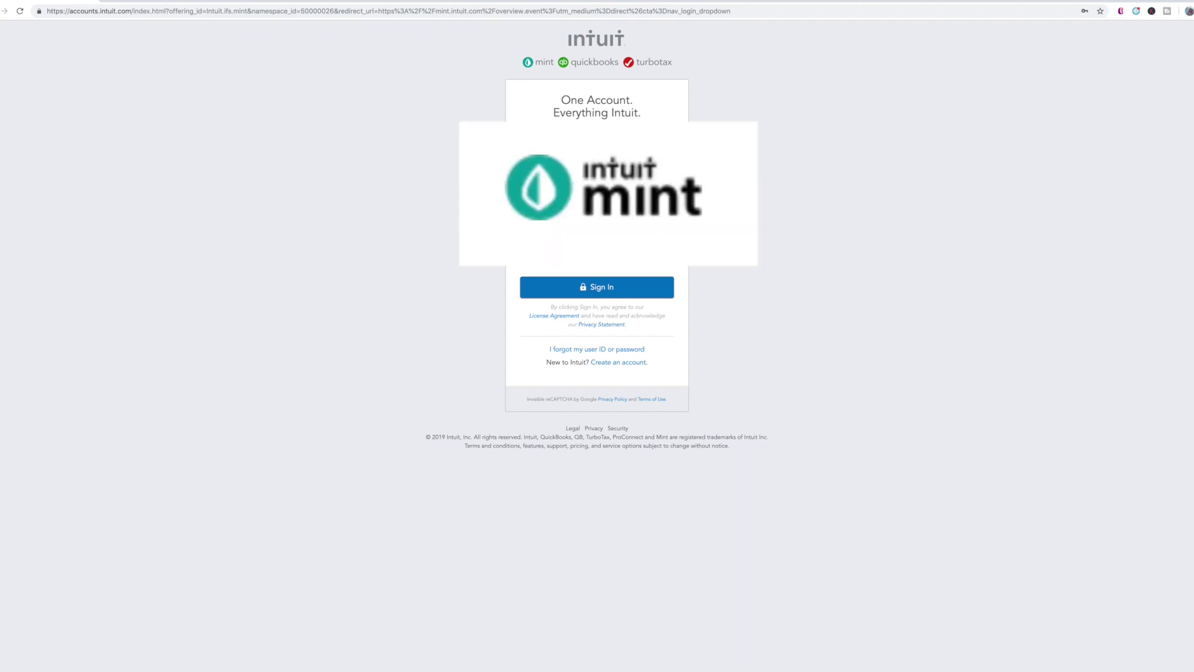
{"action": "key", "text": "Return"}
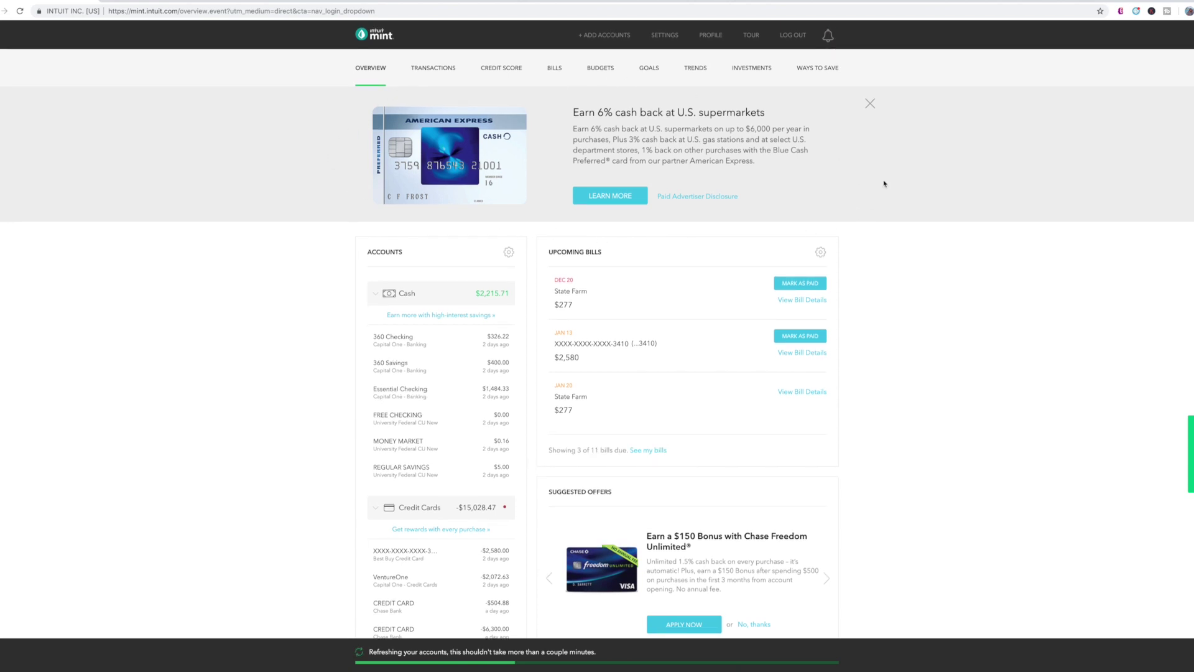
Close the American Express cash-back promo banner at the top of the Overview
{"action": "scroll", "coordinate": [872, 106], "scroll_direction": "down", "scroll_amount": 1}
{"action": "left_click", "coordinate": [870, 103]}
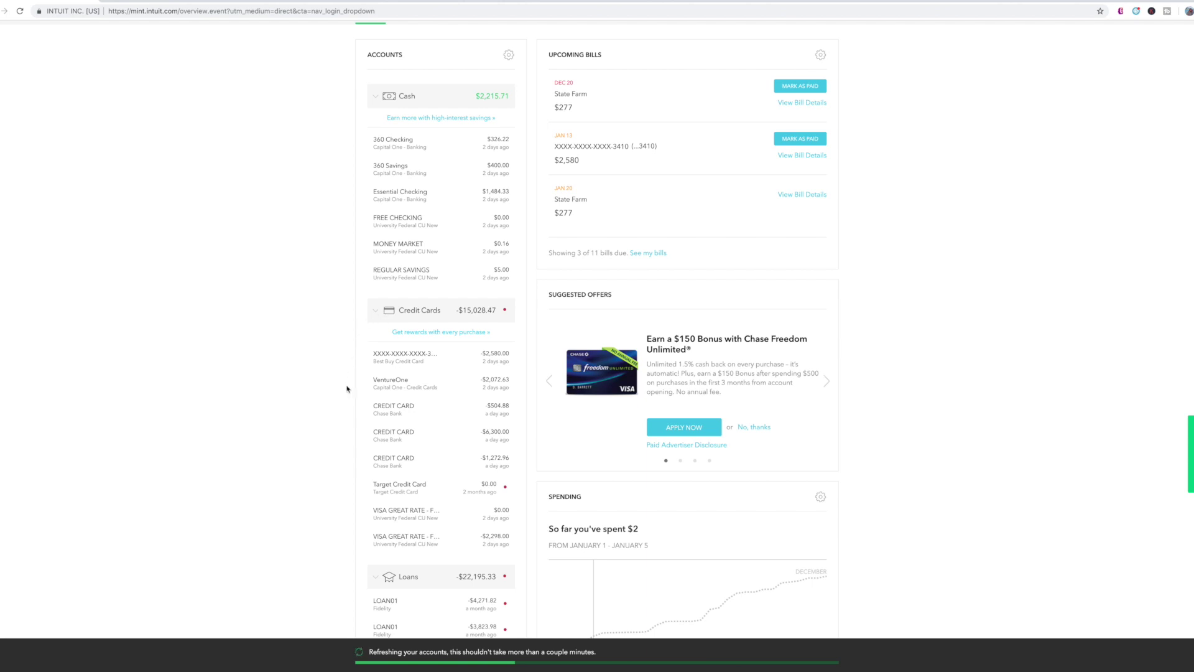
{"action": "scroll", "coordinate": [347, 390], "scroll_direction": "up", "scroll_amount": 1}
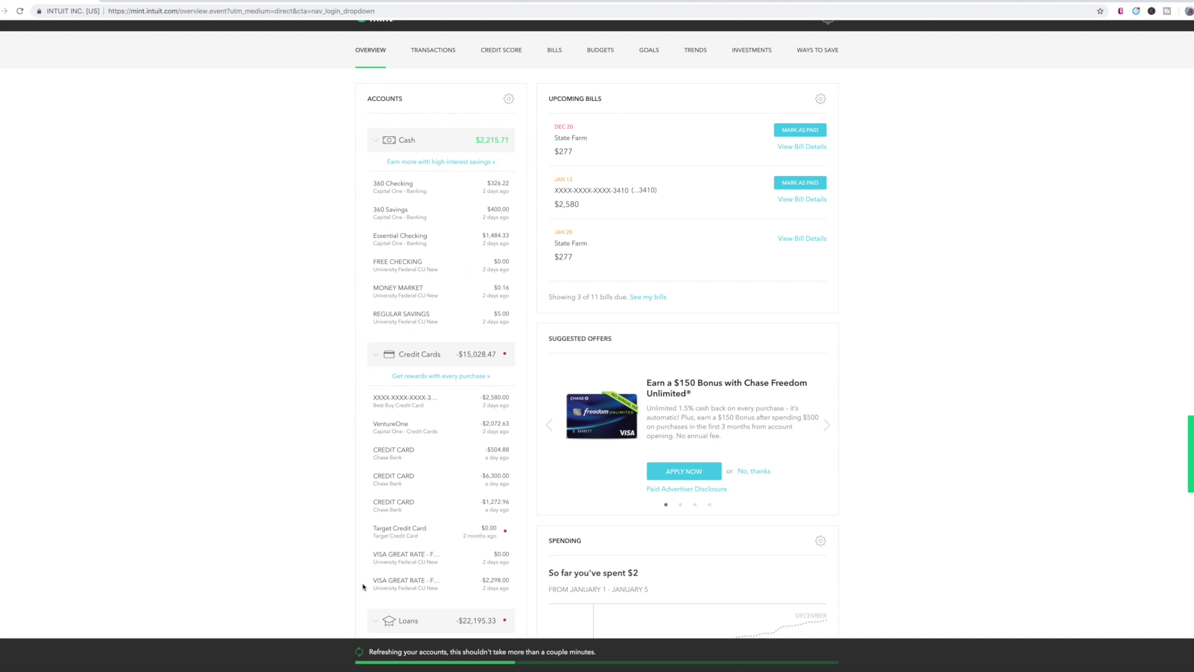
Review the Overview's accounts, loans and investments, then go to Settings' All Accounts list
{"action": "scroll", "coordinate": [476, 419], "scroll_direction": "down", "scroll_amount": 3}
{"action": "scroll", "coordinate": [476, 418], "scroll_direction": "down", "scroll_amount": 2}
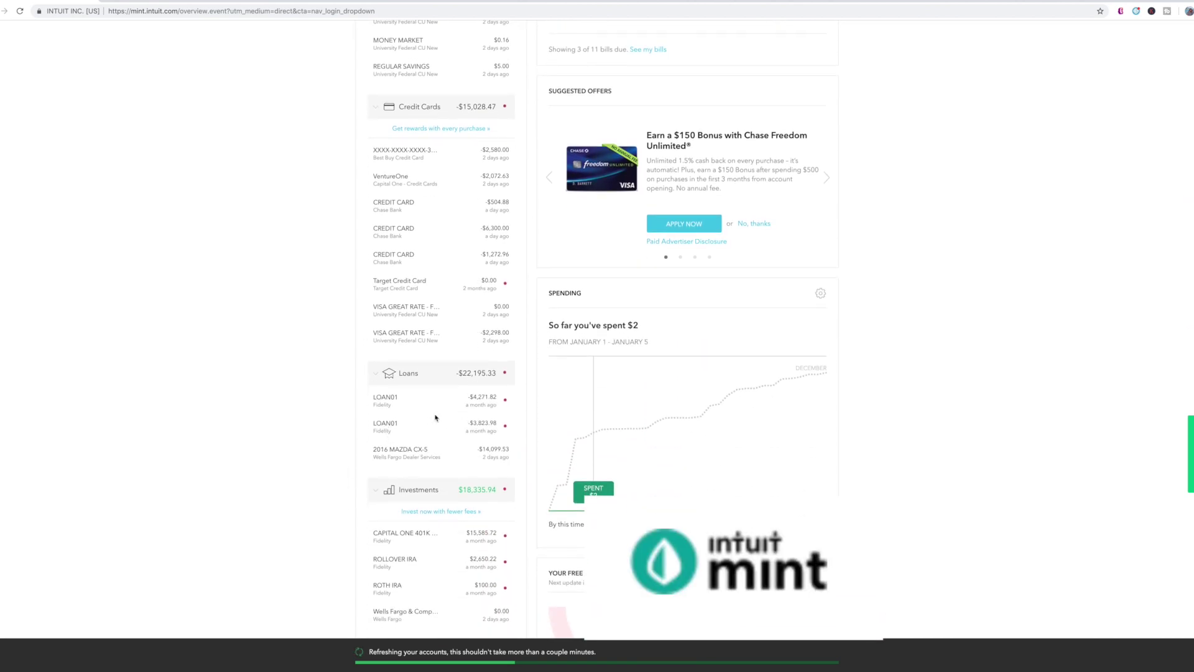
{"action": "scroll", "coordinate": [369, 416], "scroll_direction": "down", "scroll_amount": 2}
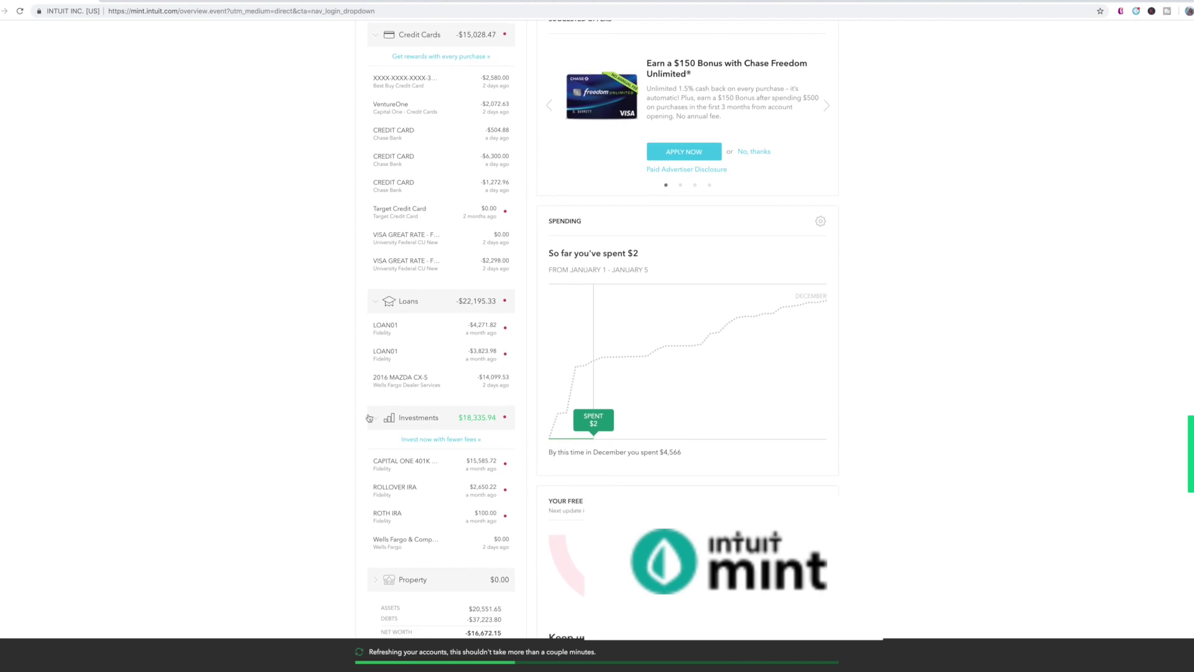
{"action": "scroll", "coordinate": [366, 418], "scroll_direction": "down", "scroll_amount": 1}
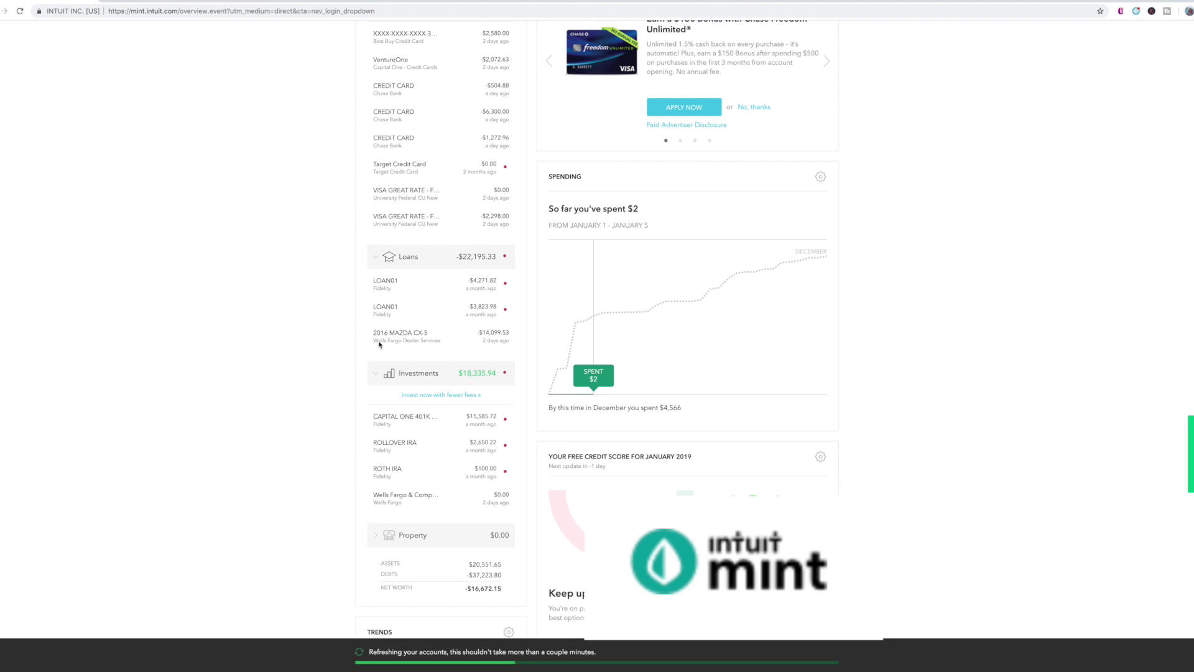
{"action": "scroll", "coordinate": [380, 345], "scroll_direction": "down", "scroll_amount": 3}
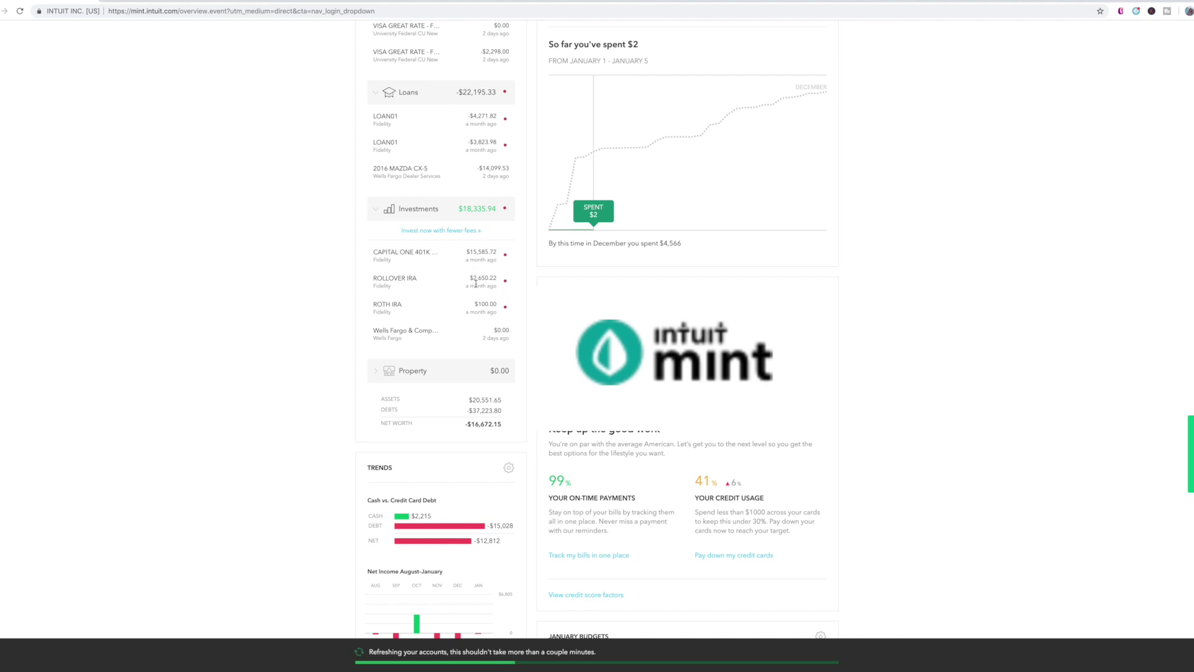
{"action": "scroll", "coordinate": [558, 283], "scroll_direction": "up", "scroll_amount": 9}
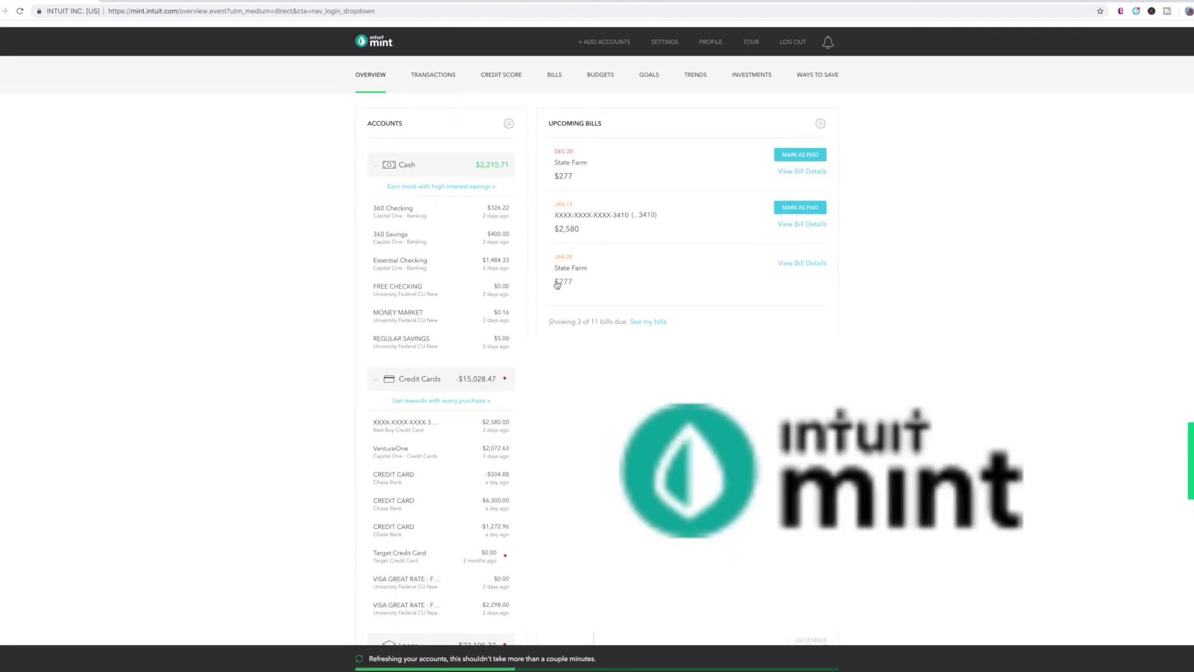
{"action": "left_click", "coordinate": [671, 37]}
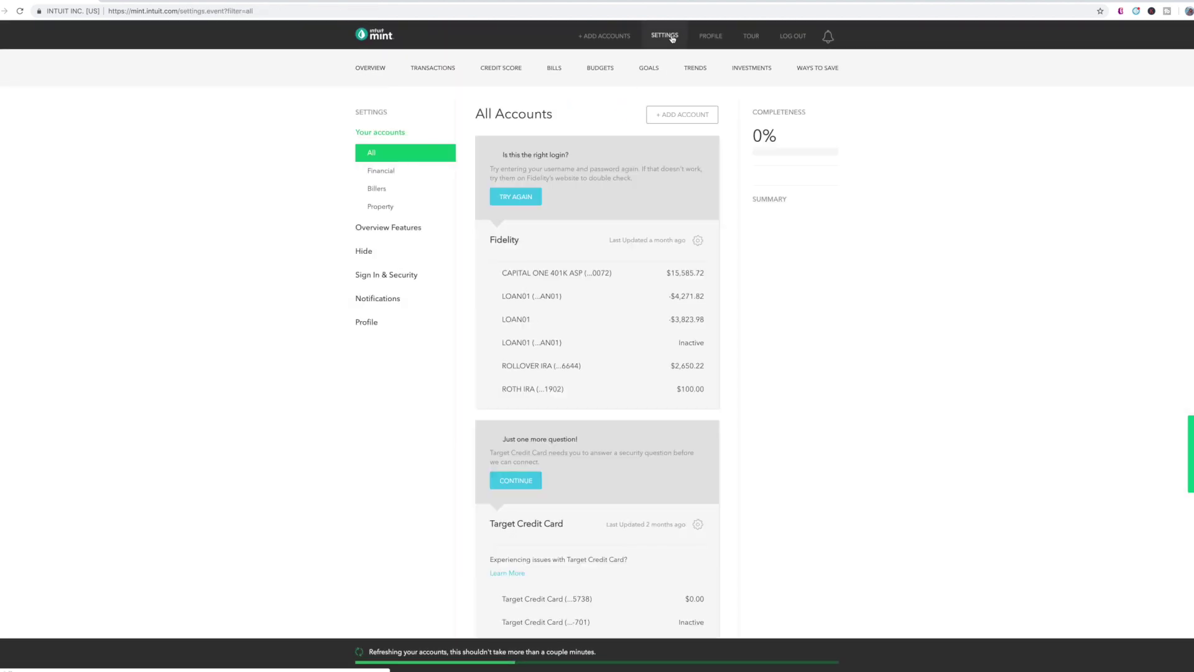
Dismiss the Fidelity relink form, scroll the linked accounts, and return to Overview
{"action": "left_click", "coordinate": [530, 198]}
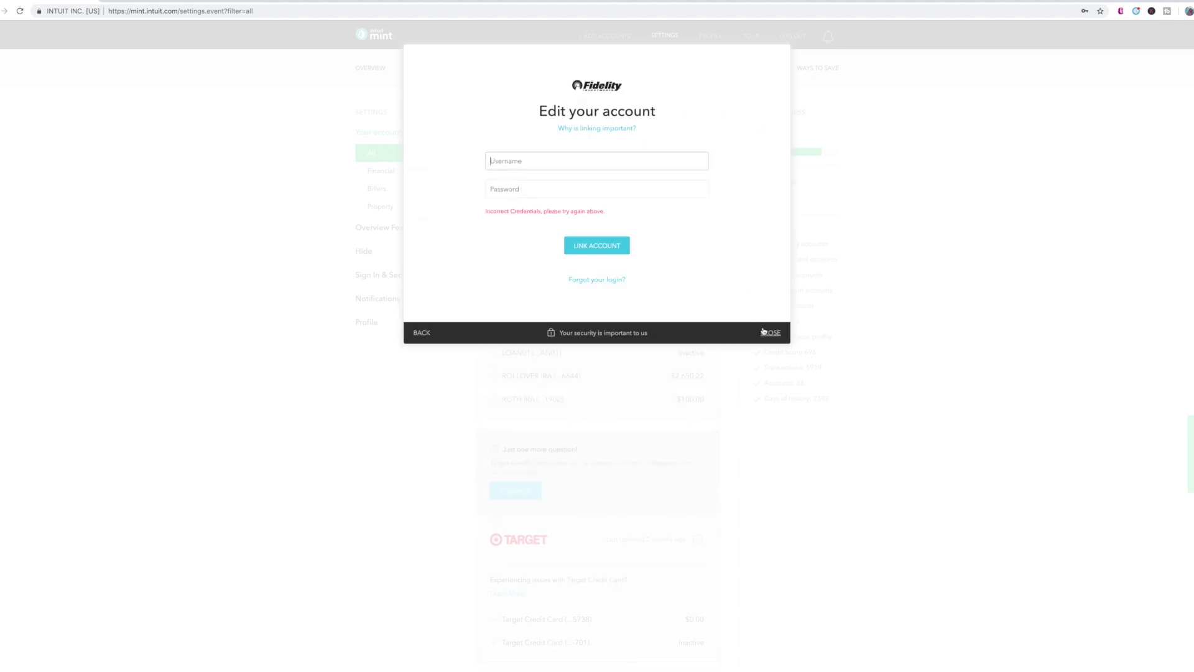
{"action": "left_click", "coordinate": [770, 334]}
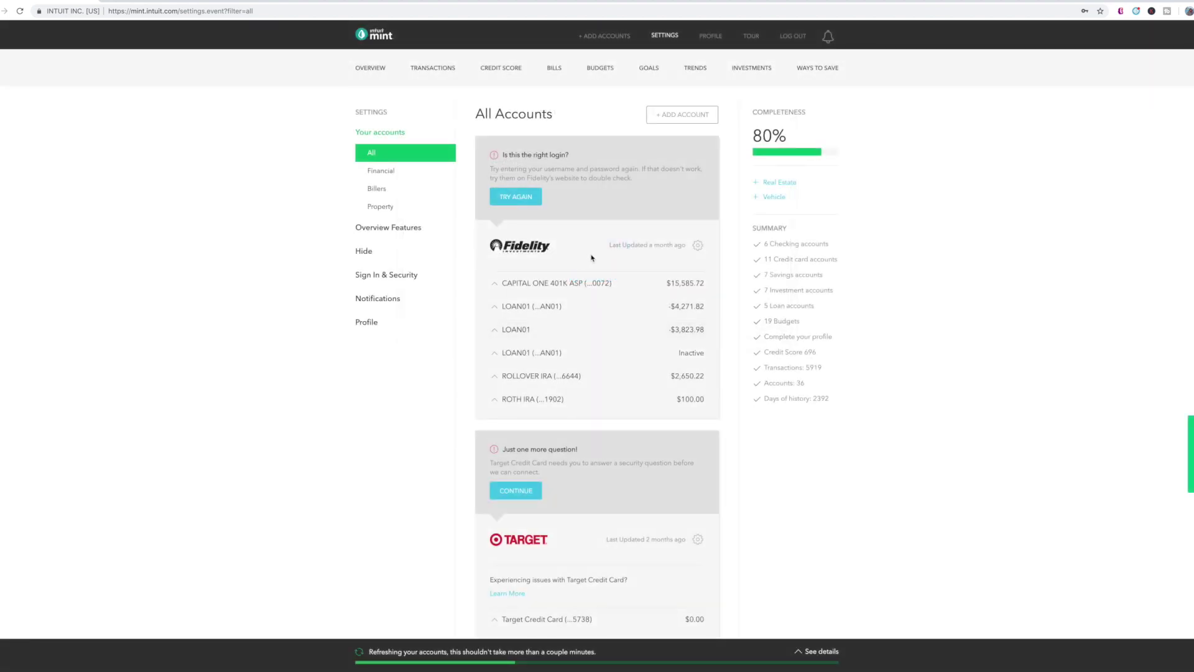
{"action": "scroll", "coordinate": [593, 257], "scroll_direction": "down", "scroll_amount": 1}
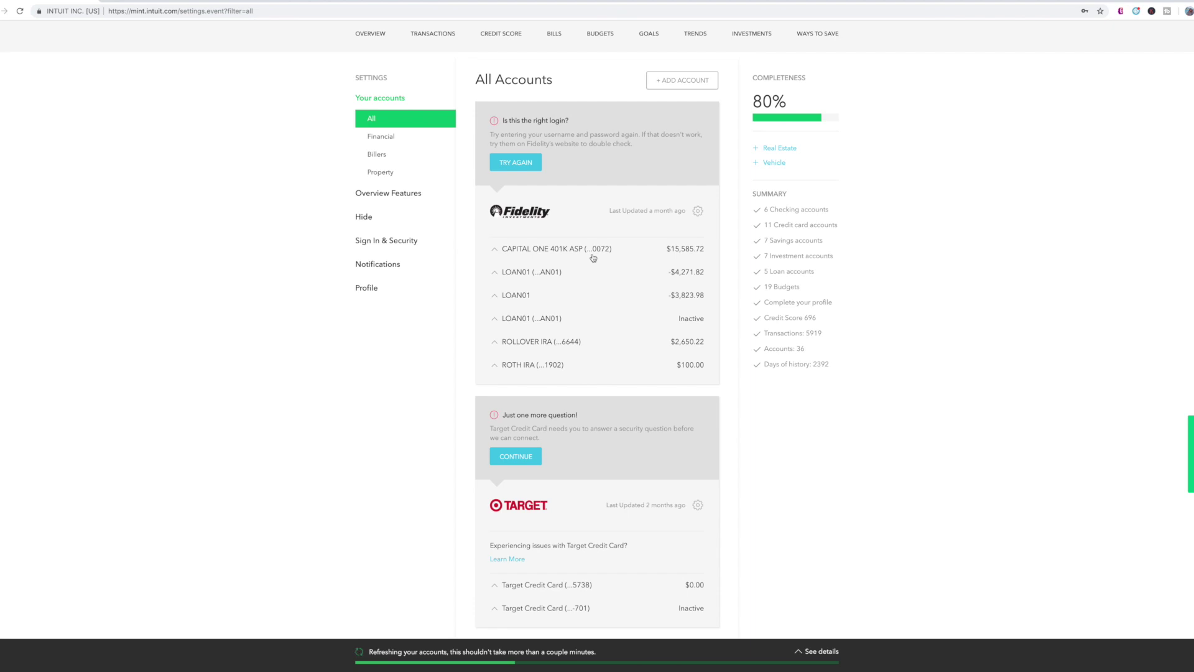
{"action": "scroll", "coordinate": [593, 257], "scroll_direction": "down", "scroll_amount": 6}
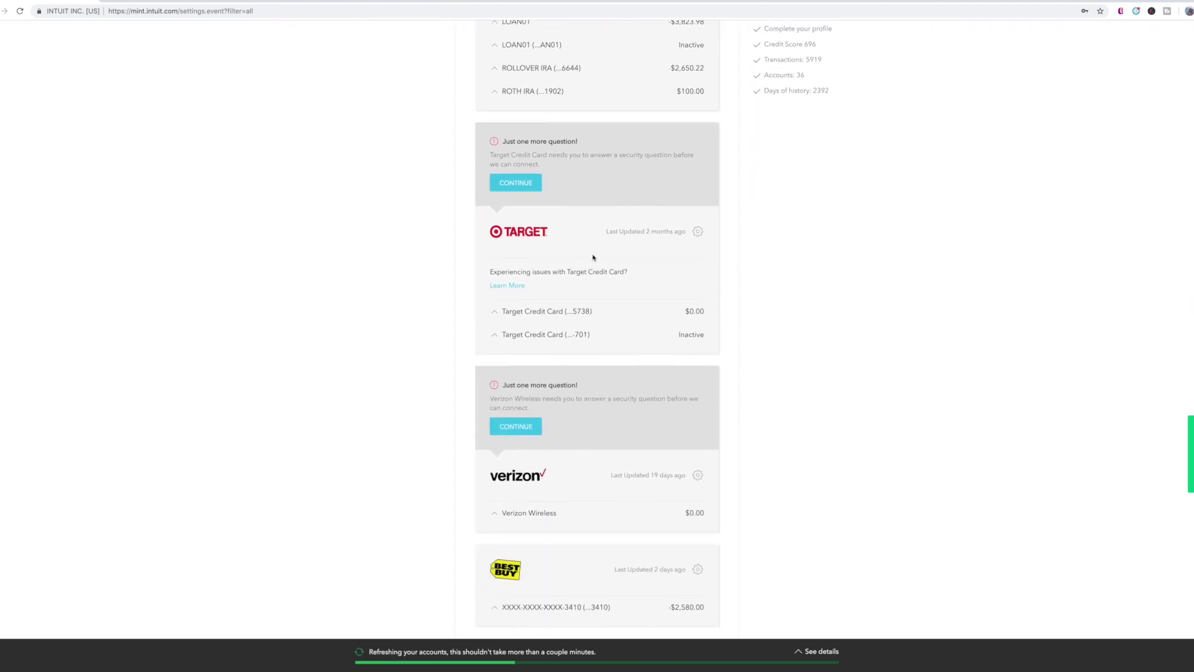
{"action": "scroll", "coordinate": [593, 257], "scroll_direction": "down", "scroll_amount": 2}
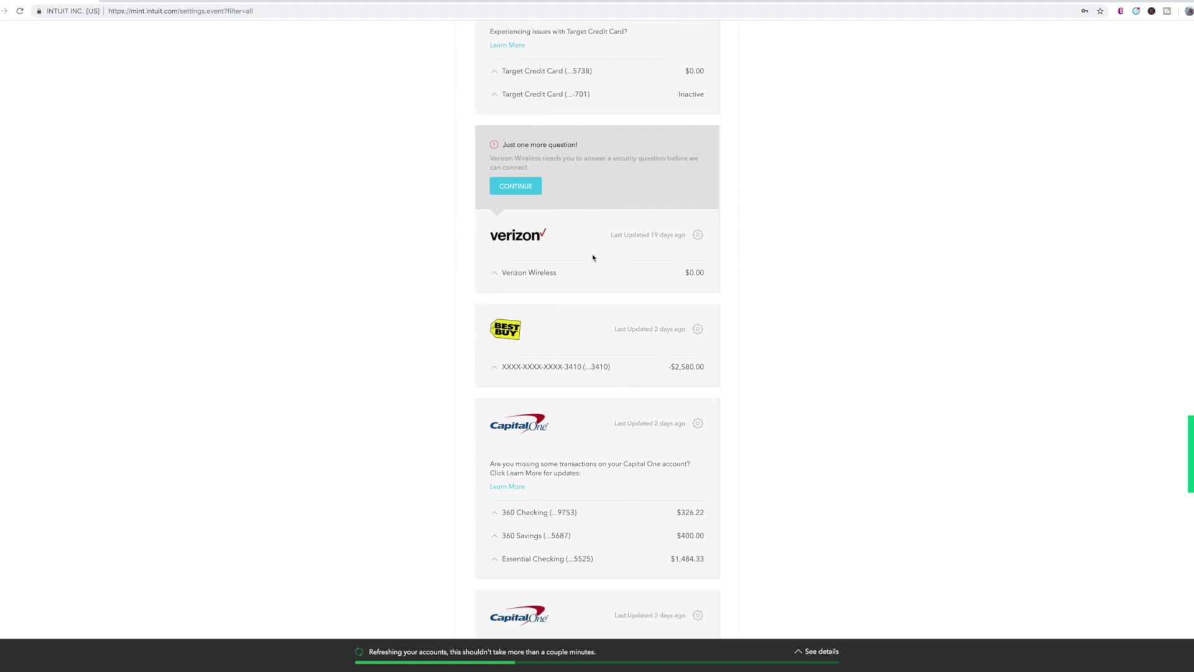
{"action": "scroll", "coordinate": [593, 257], "scroll_direction": "down", "scroll_amount": 1}
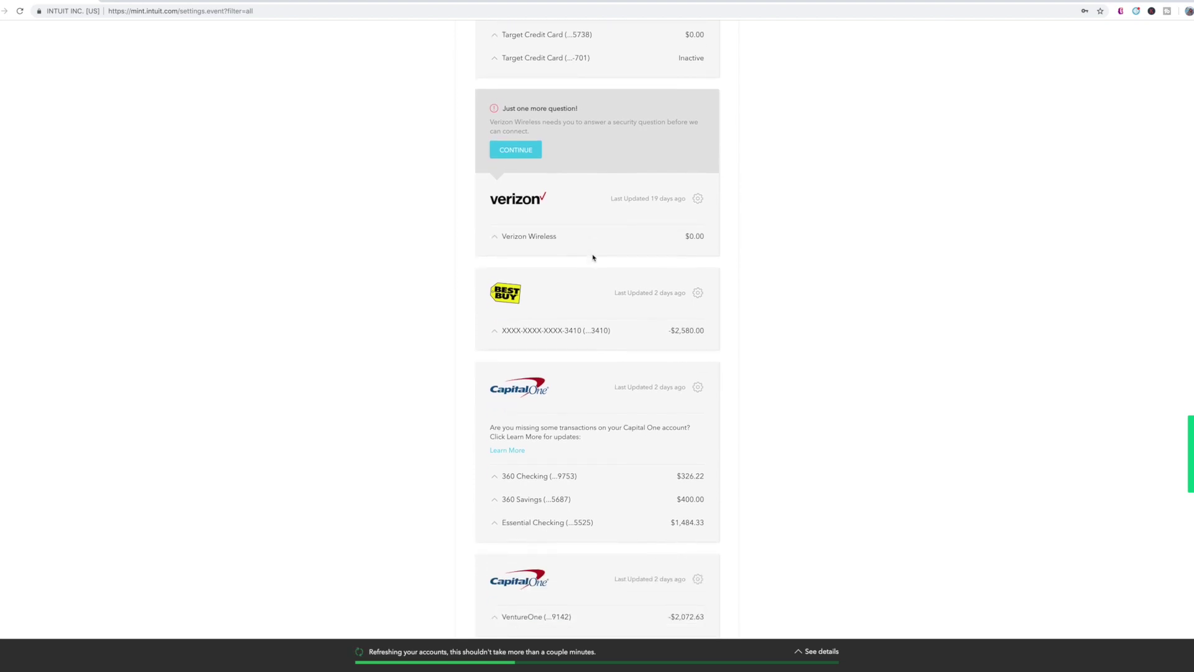
{"action": "scroll", "coordinate": [592, 257], "scroll_direction": "up", "scroll_amount": 5}
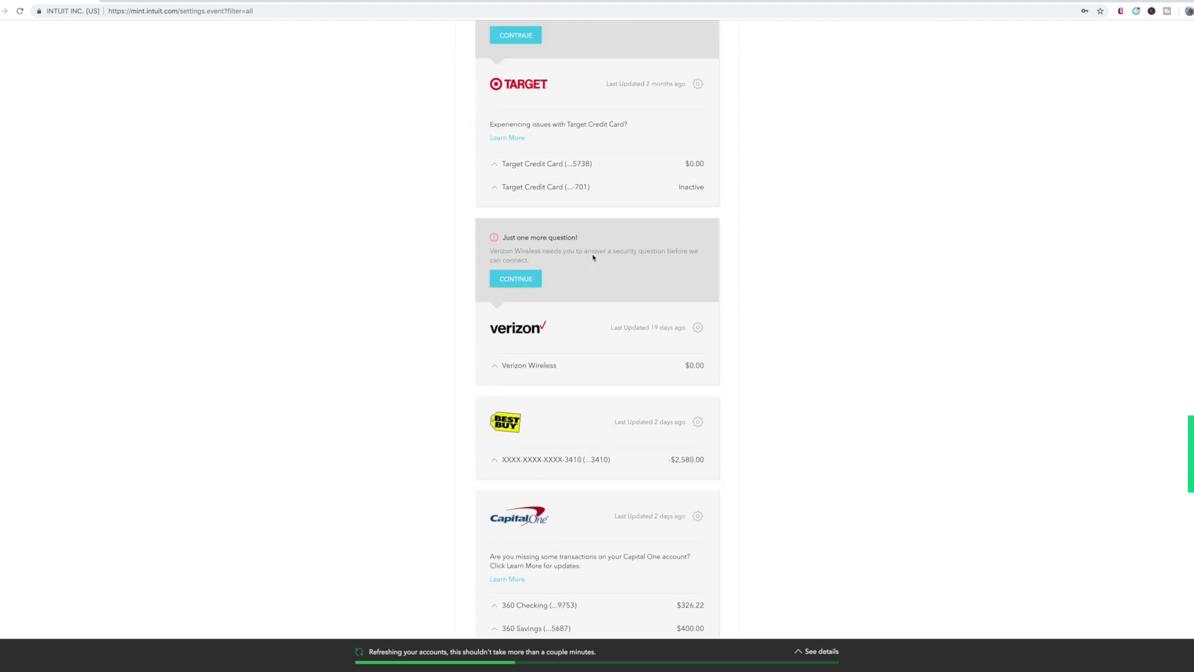
{"action": "scroll", "coordinate": [593, 257], "scroll_direction": "up", "scroll_amount": 5}
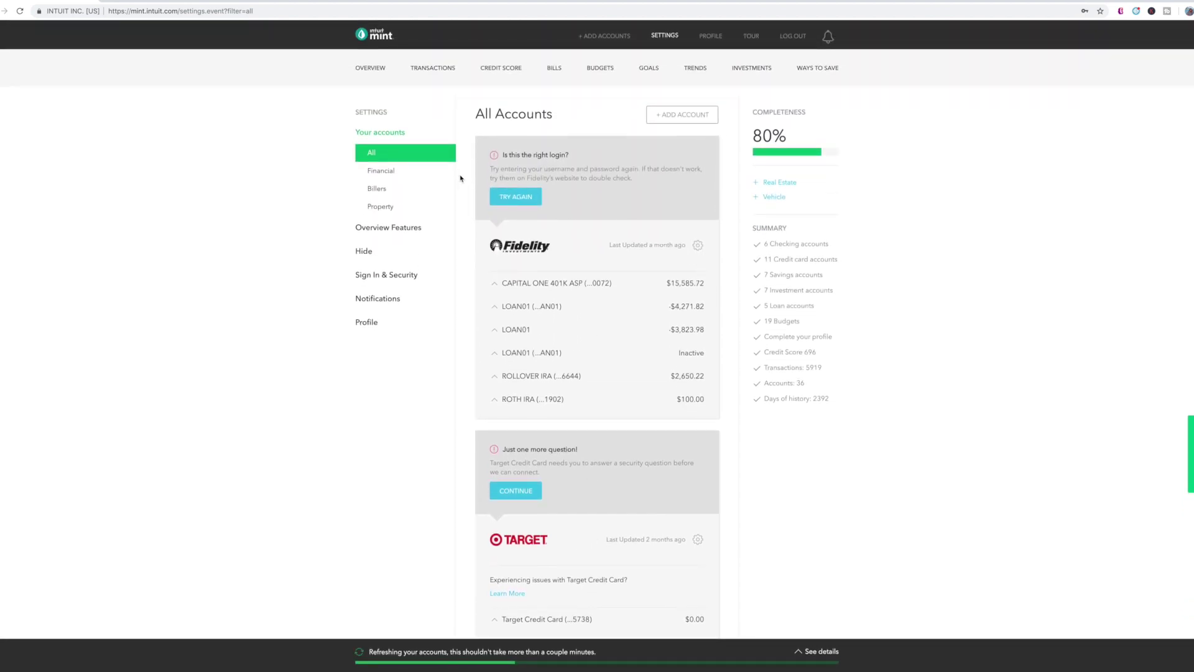
{"action": "left_click", "coordinate": [370, 67]}
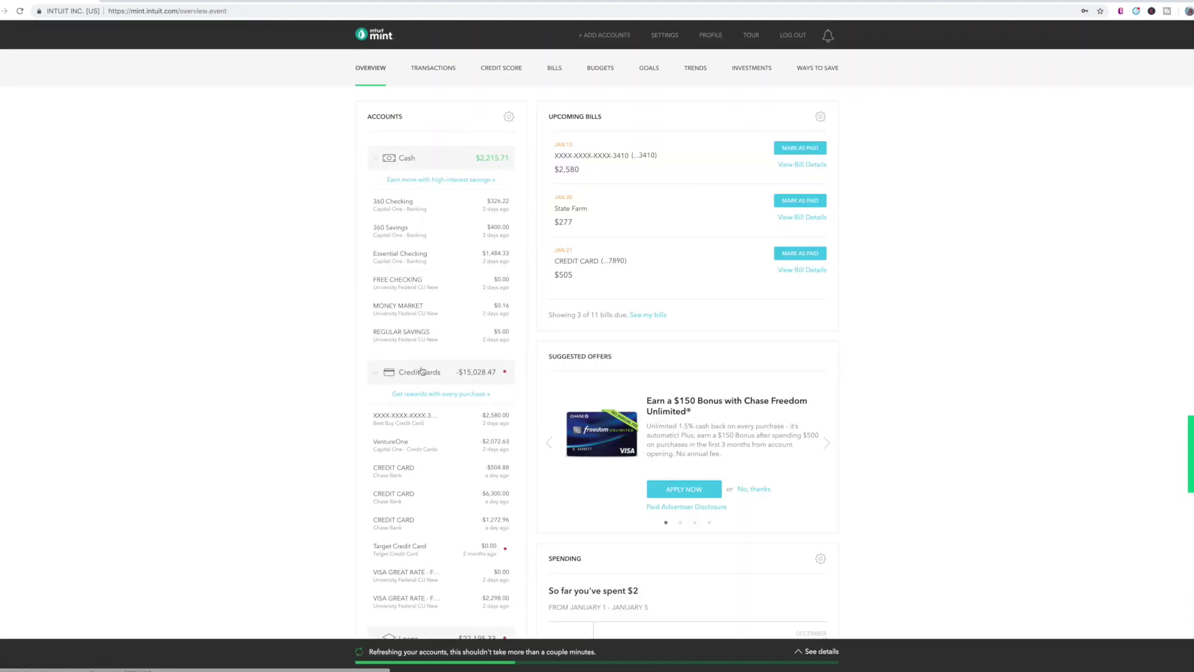
Review the Overview's Trends and January Budgets, then go to the Transactions page
{"action": "scroll", "coordinate": [328, 345], "scroll_direction": "down", "scroll_amount": 6}
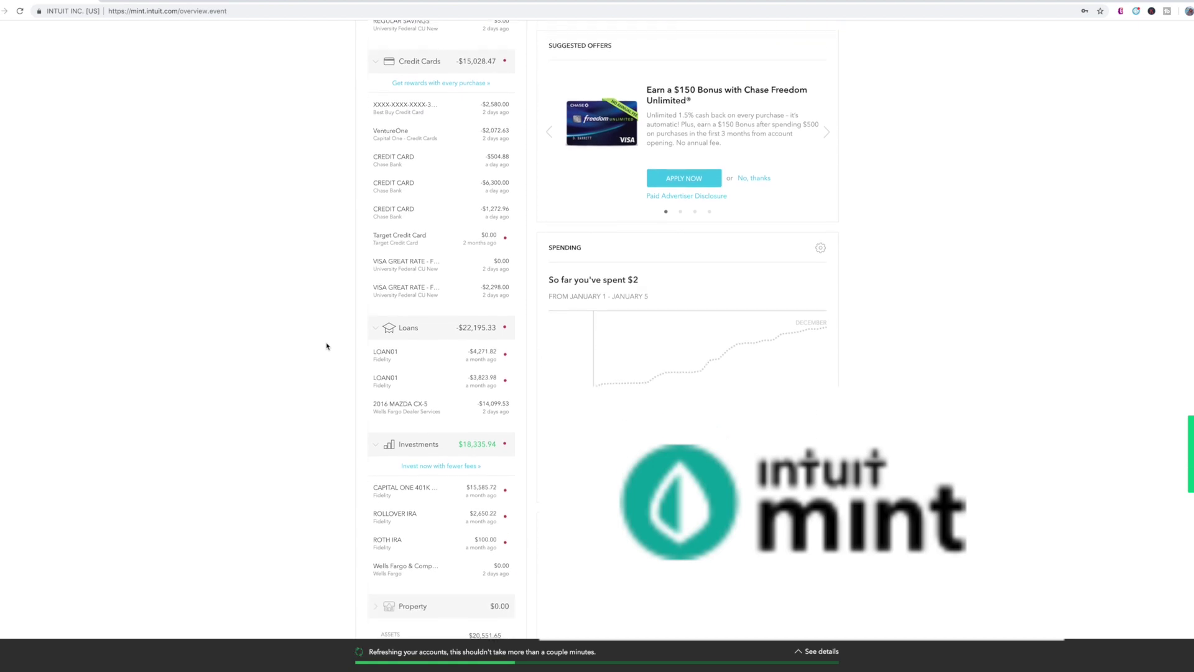
{"action": "scroll", "coordinate": [328, 345], "scroll_direction": "down", "scroll_amount": 6}
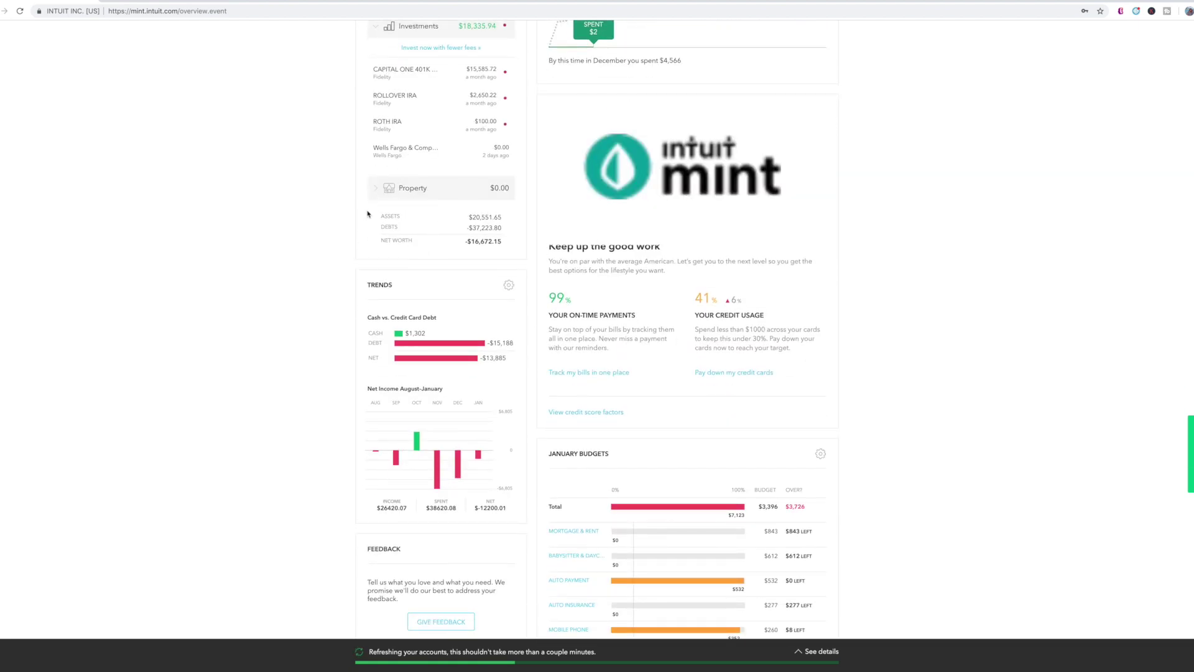
{"action": "scroll", "coordinate": [495, 193], "scroll_direction": "down", "scroll_amount": 3}
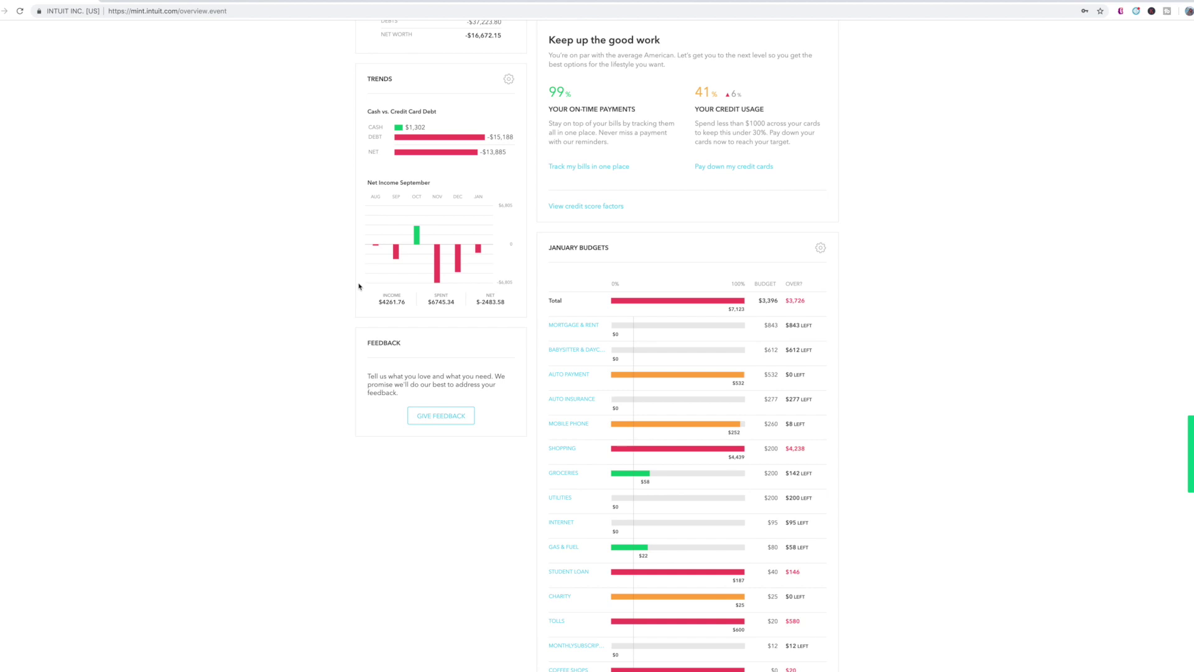
{"action": "scroll", "coordinate": [367, 280], "scroll_direction": "up", "scroll_amount": 15}
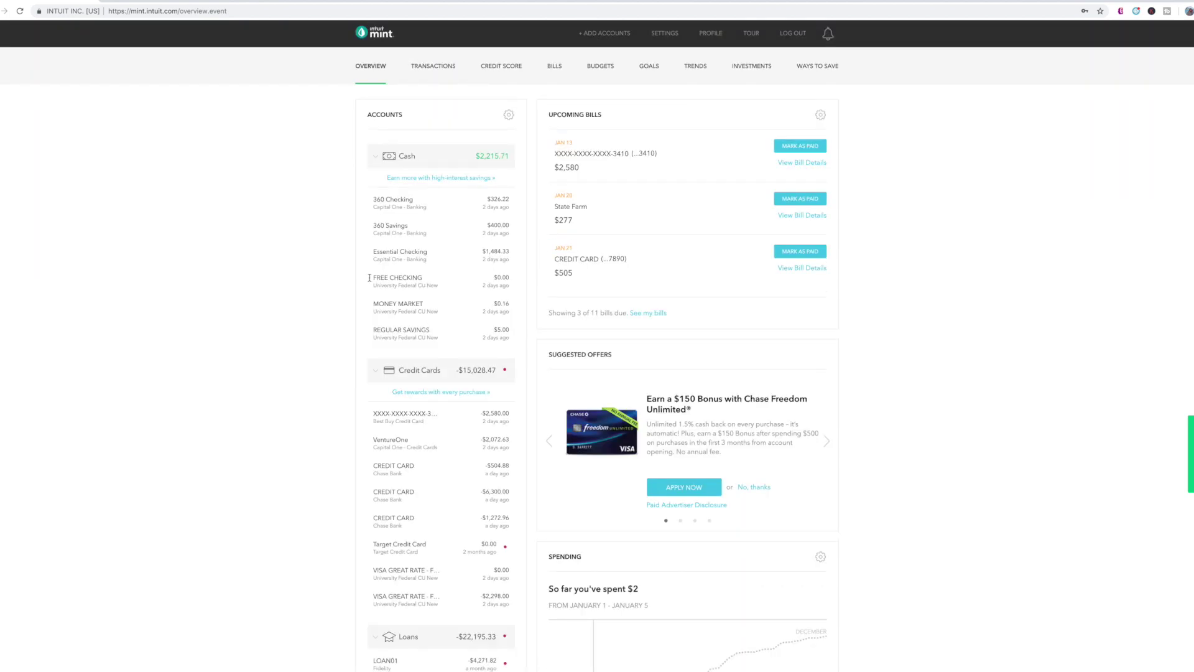
{"action": "left_click", "coordinate": [443, 69]}
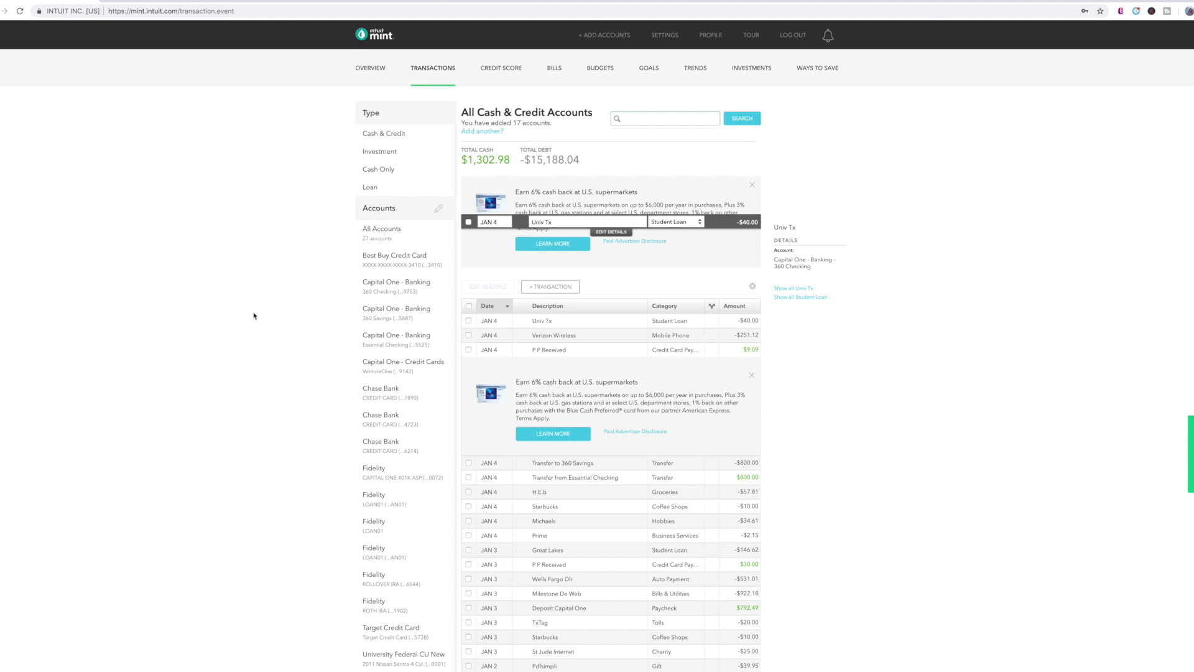
Filter transactions to the Capital One VentureOne card and open the Jan 2 Whole Foods charge
{"action": "left_click", "coordinate": [390, 361]}
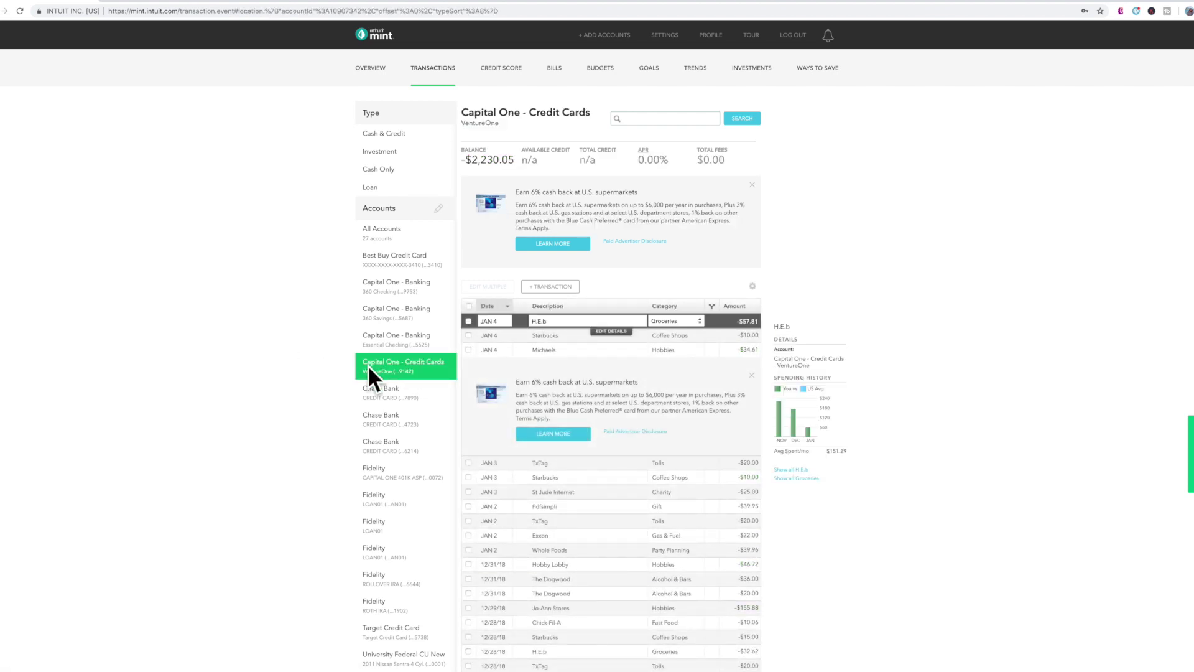
{"action": "scroll", "coordinate": [573, 323], "scroll_direction": "down", "scroll_amount": 1}
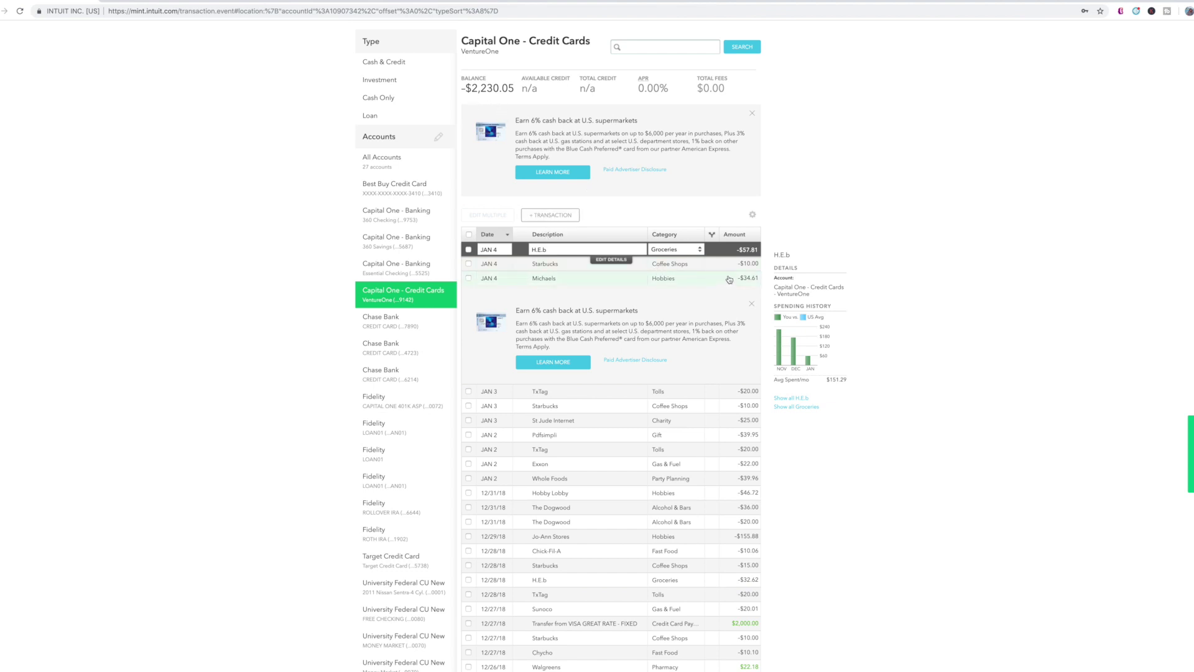
{"action": "scroll", "coordinate": [730, 280], "scroll_direction": "down", "scroll_amount": 3}
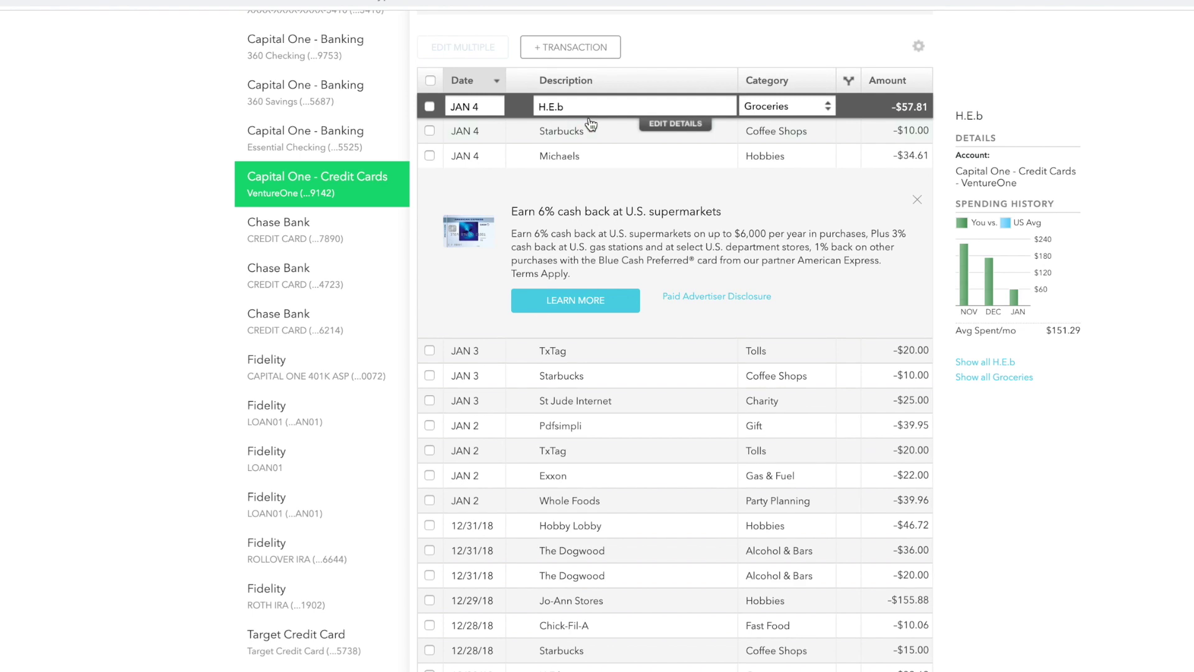
{"action": "mouse_move", "coordinate": [649, 109]}
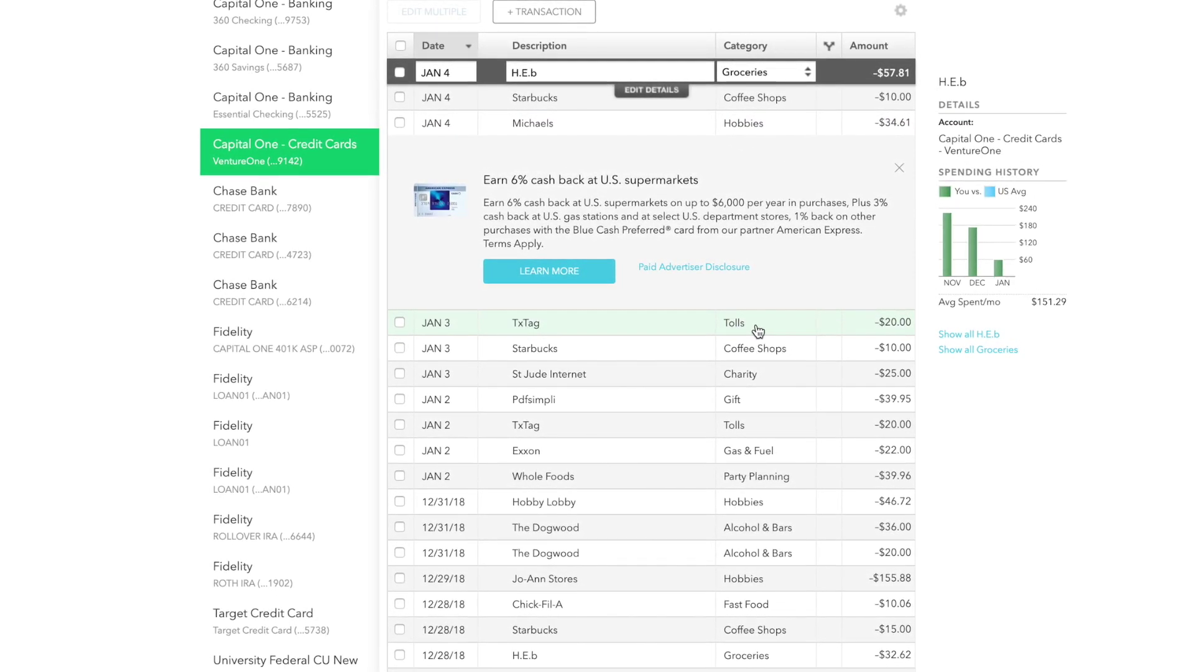
{"action": "scroll", "coordinate": [757, 330], "scroll_direction": "down", "scroll_amount": 3}
{"action": "left_click", "coordinate": [538, 214]}
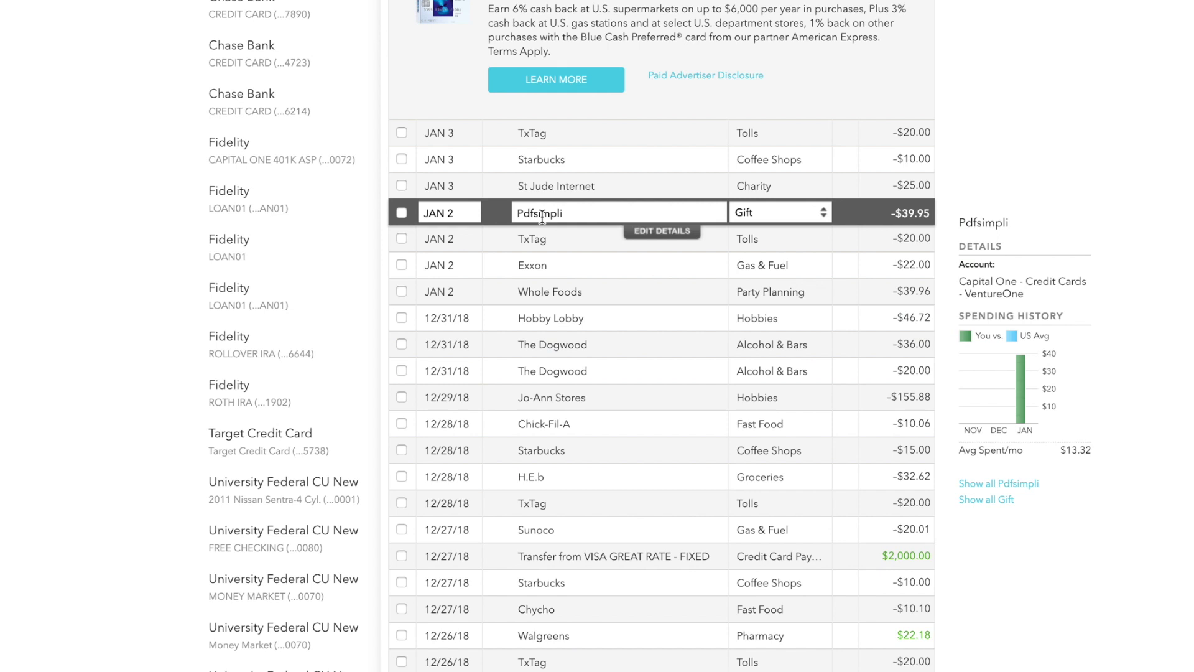
{"action": "left_click", "coordinate": [539, 293]}
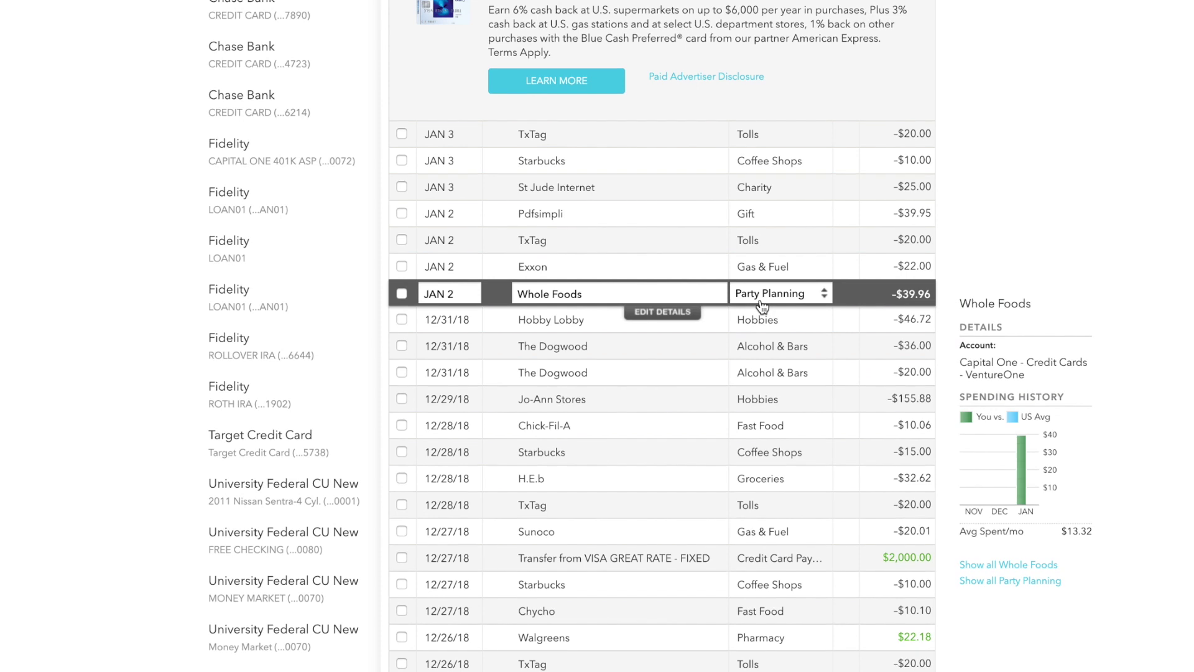
{"action": "mouse_move", "coordinate": [762, 306]}
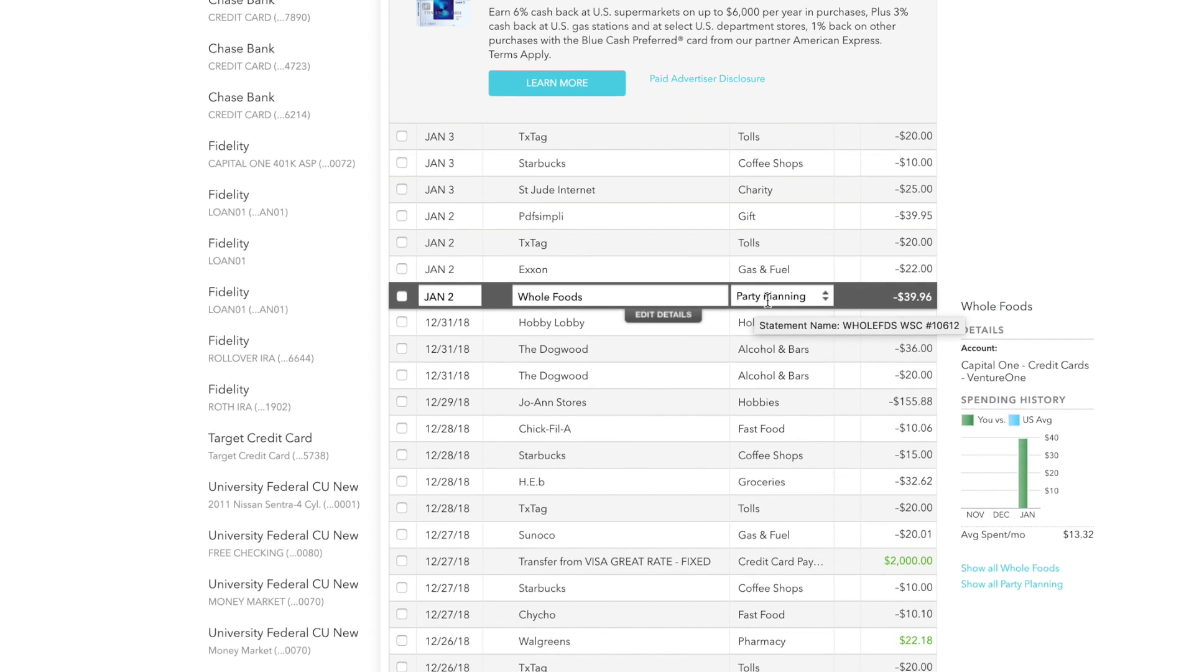
Change the Whole Foods -$39.96 category to Gifts & Donations > Gift
{"action": "left_click", "coordinate": [830, 303]}
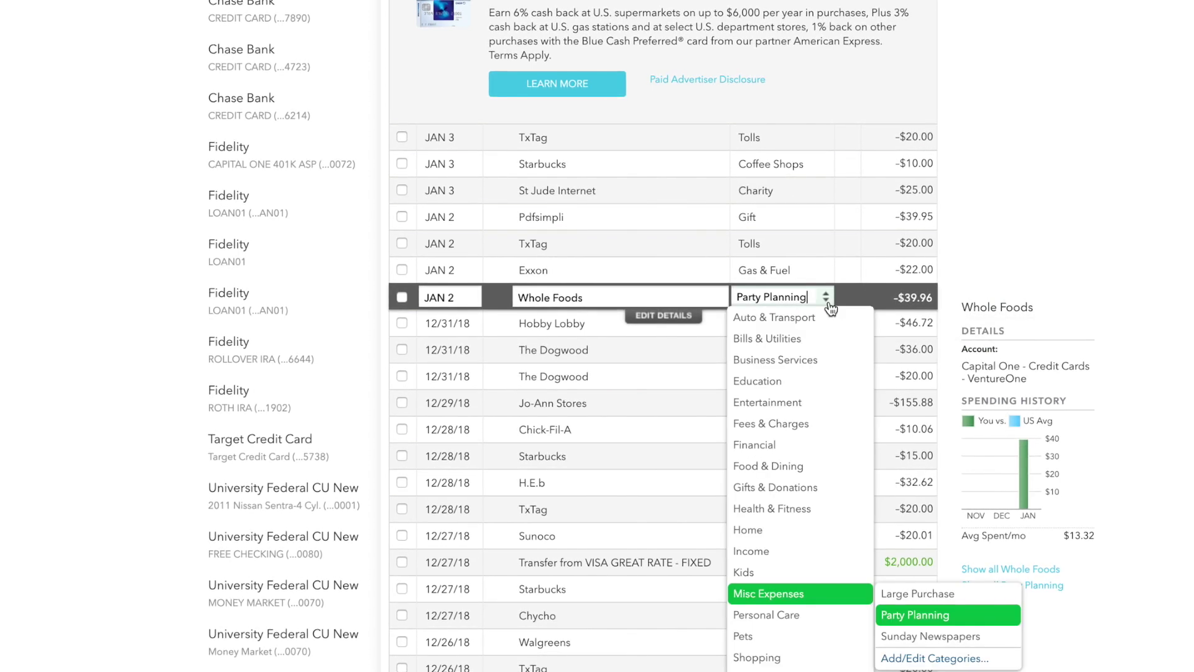
{"action": "mouse_move", "coordinate": [791, 532]}
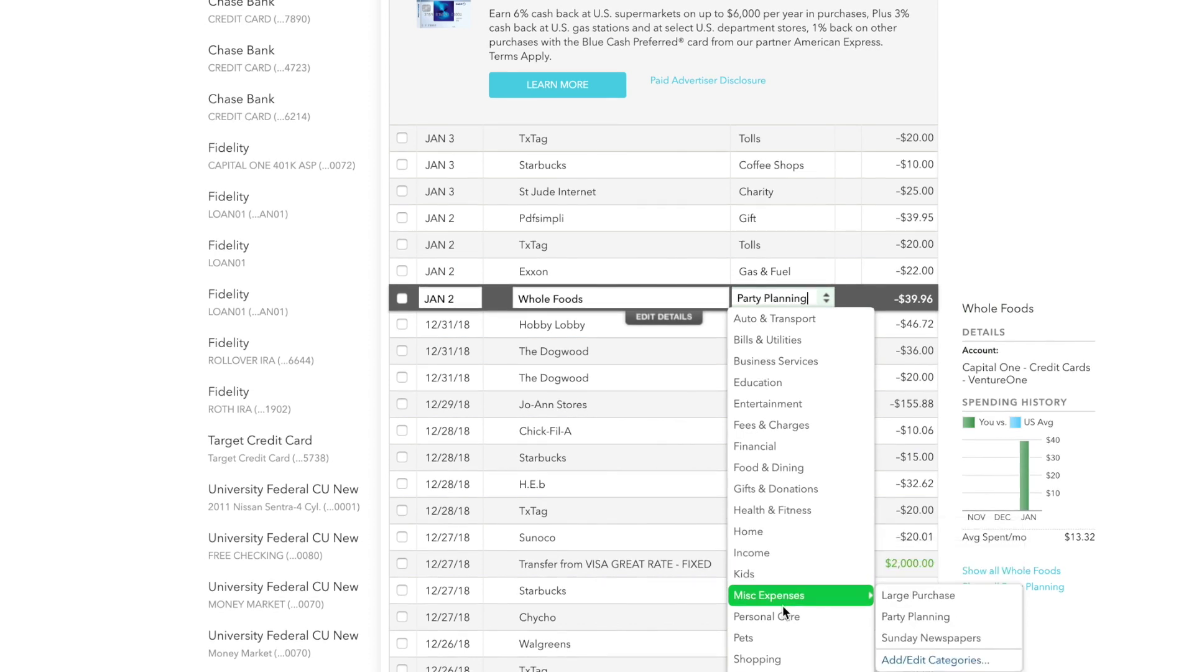
{"action": "mouse_move", "coordinate": [782, 618]}
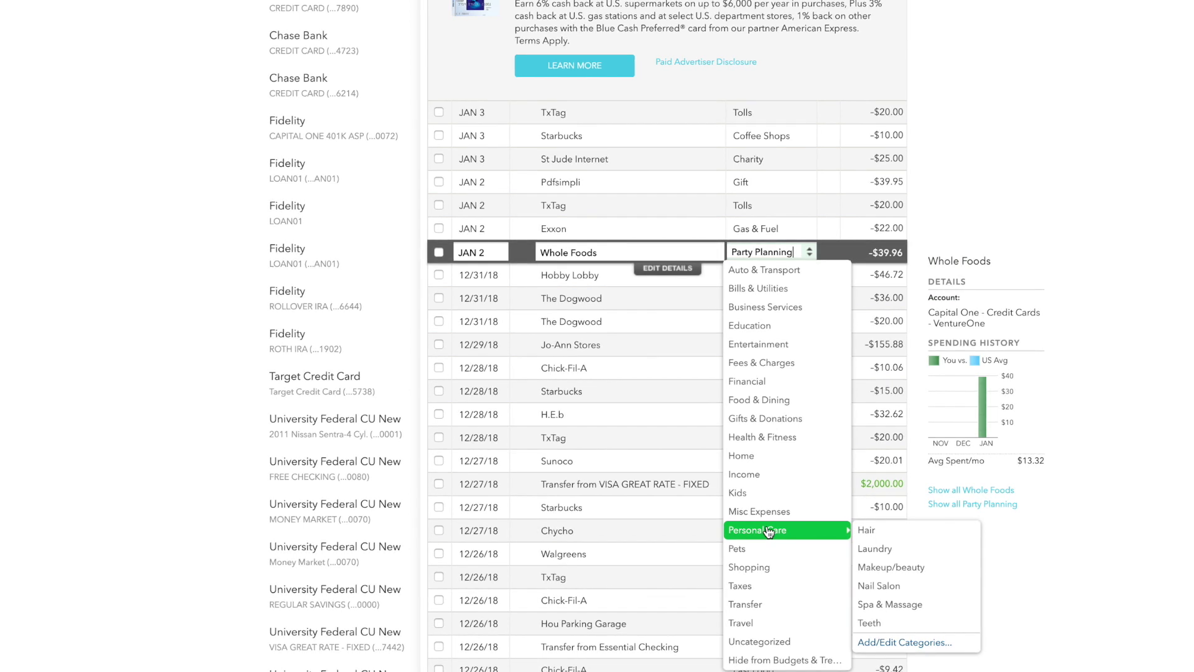
{"action": "mouse_move", "coordinate": [764, 483]}
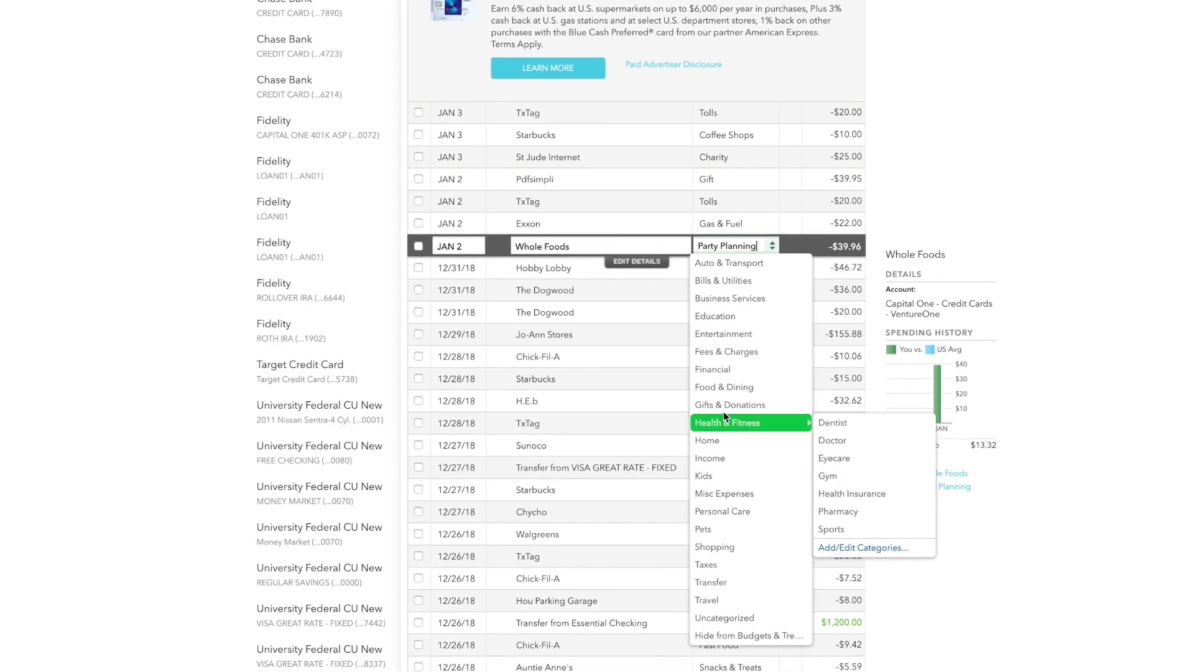
{"action": "mouse_move", "coordinate": [728, 410]}
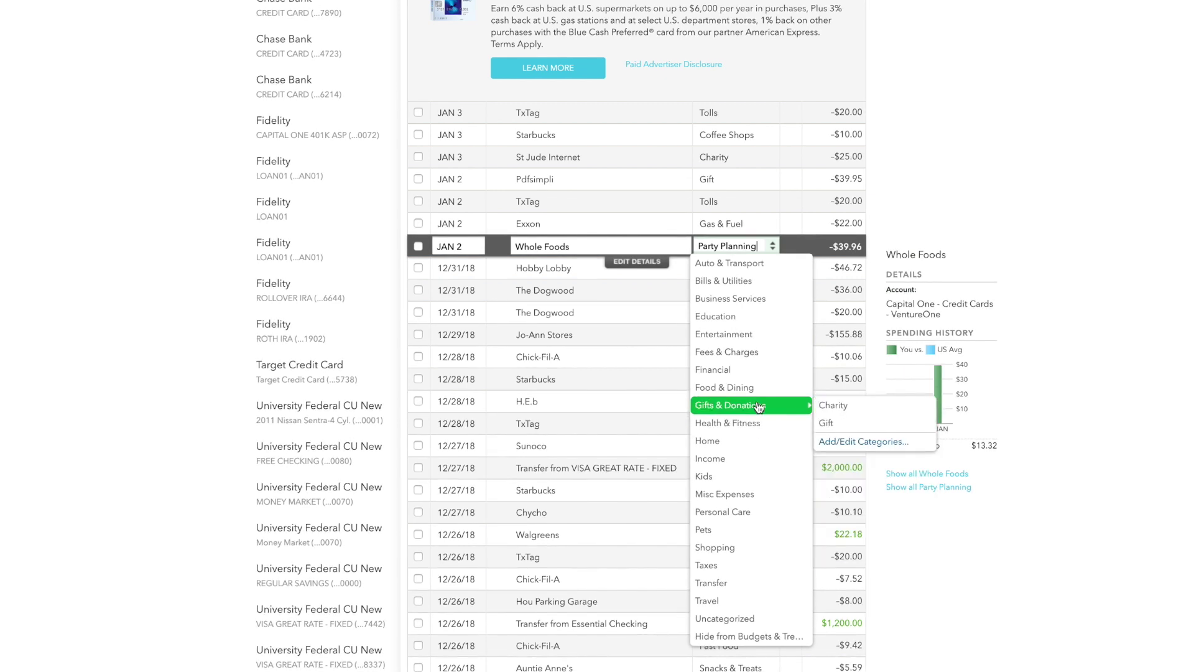
{"action": "left_click", "coordinate": [837, 423]}
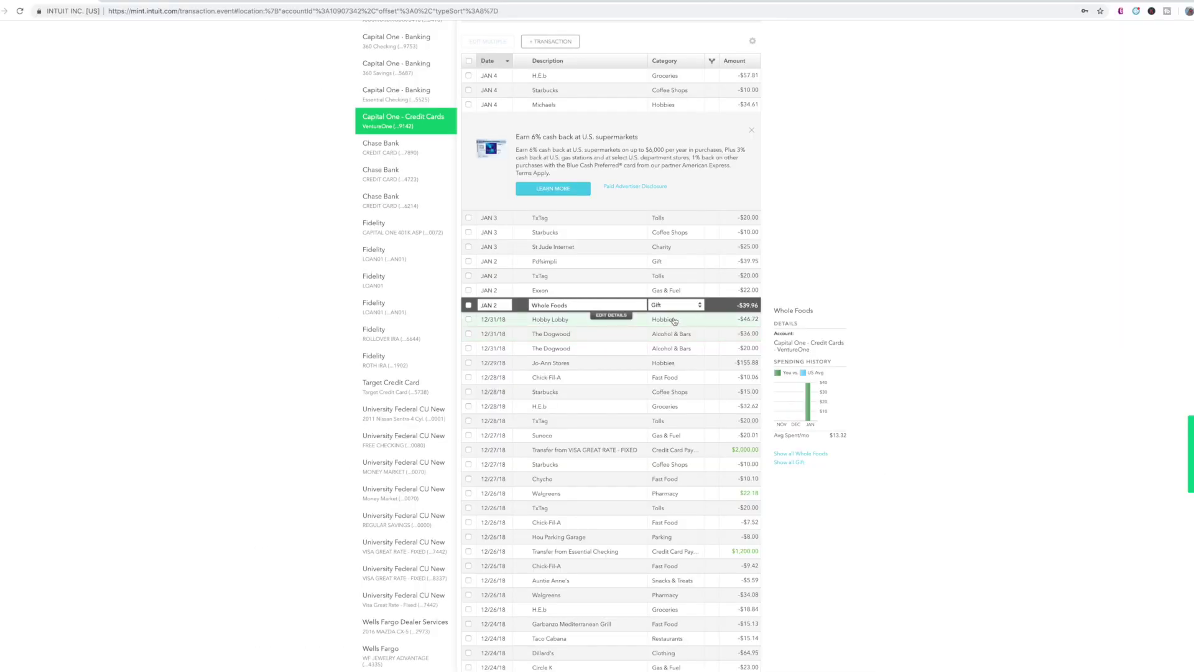
Open The Dogwood, Chick-Fil-A, H.E.B, TxTag, Sunoco and Starbucks December transactions
{"action": "left_click", "coordinate": [666, 339]}
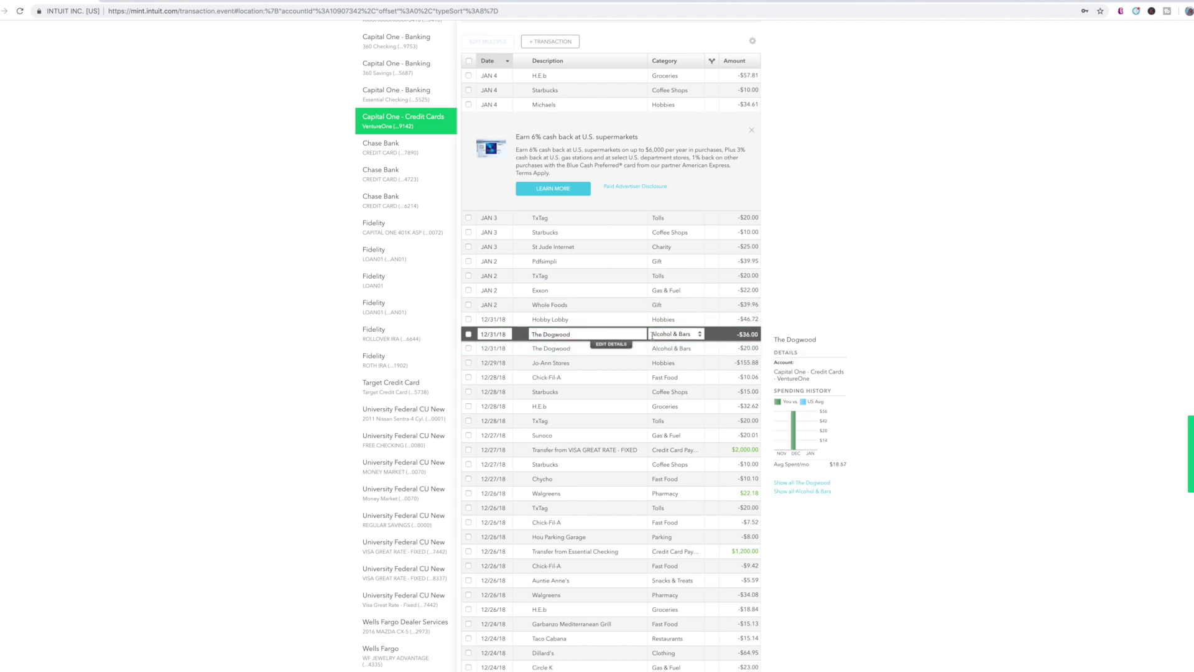
{"action": "left_click", "coordinate": [563, 380]}
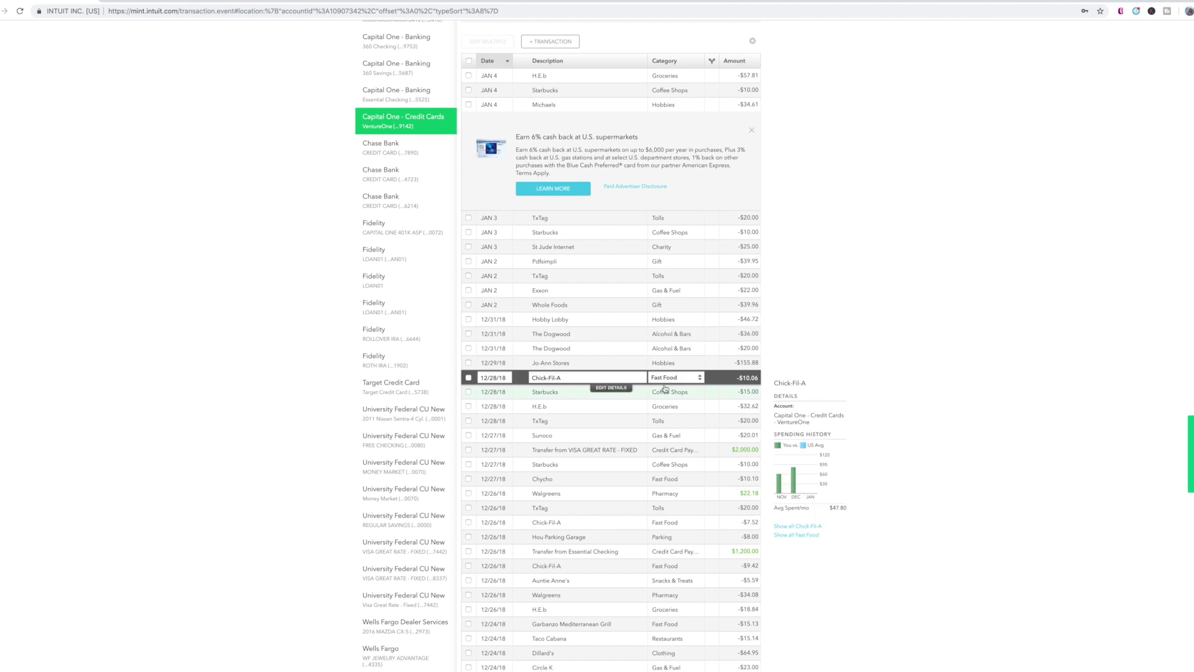
{"action": "left_click", "coordinate": [560, 410]}
{"action": "left_click", "coordinate": [568, 421]}
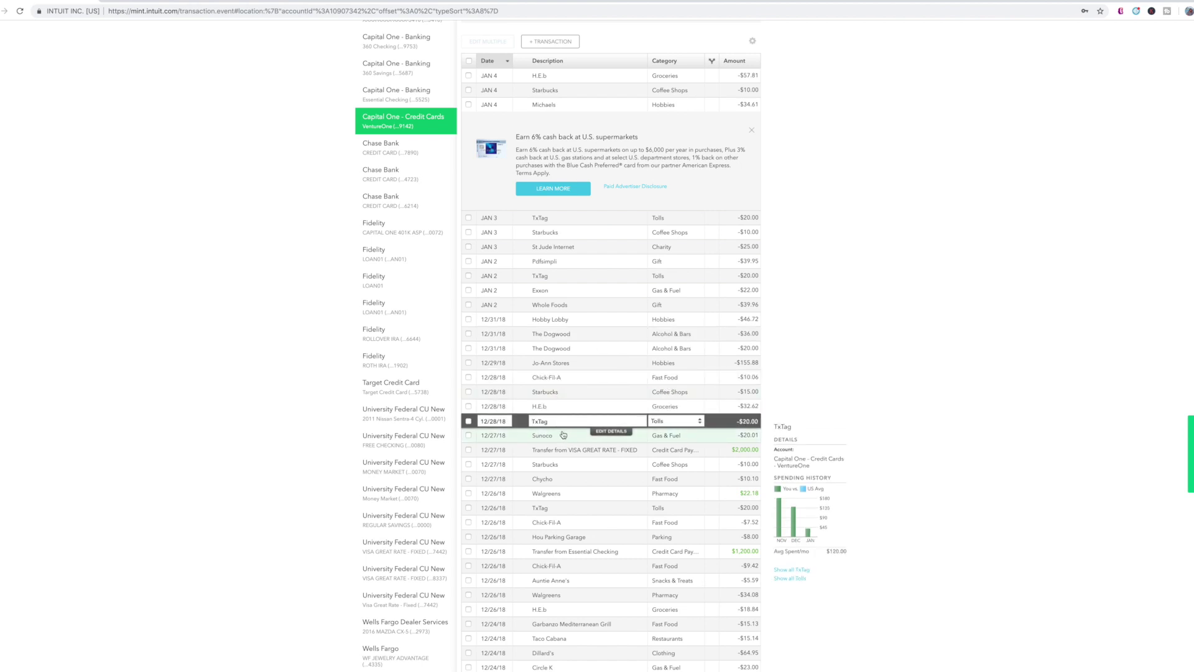
{"action": "left_click", "coordinate": [563, 435]}
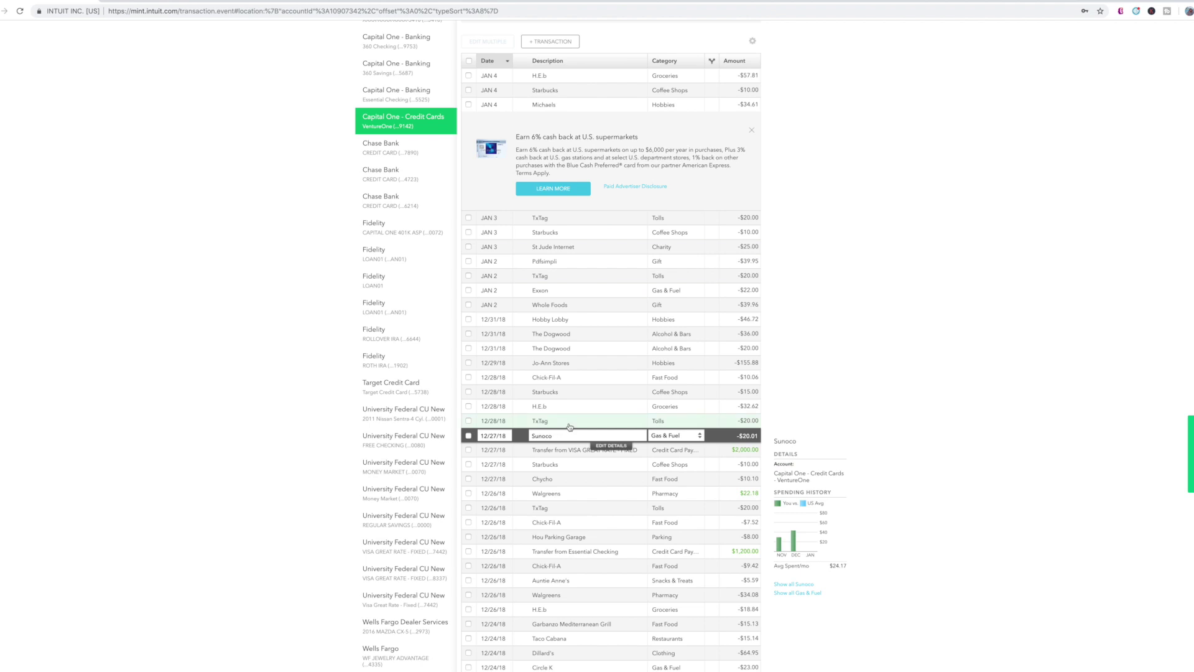
{"action": "scroll", "coordinate": [563, 429], "scroll_direction": "down", "scroll_amount": 3}
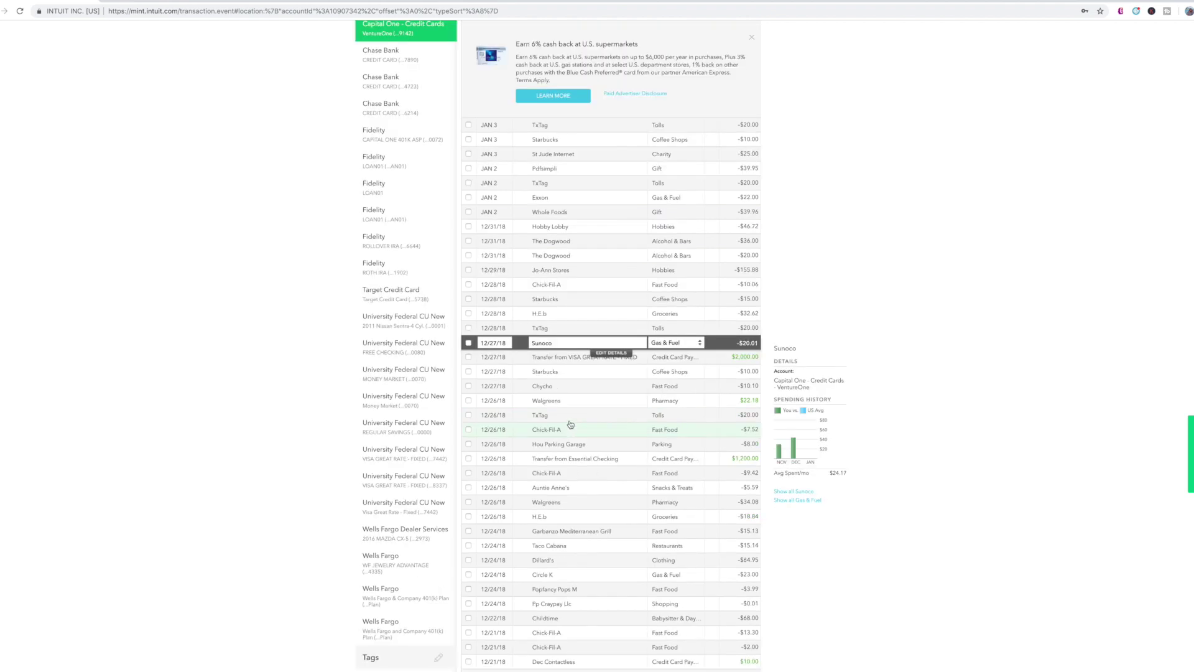
{"action": "left_click", "coordinate": [555, 375]}
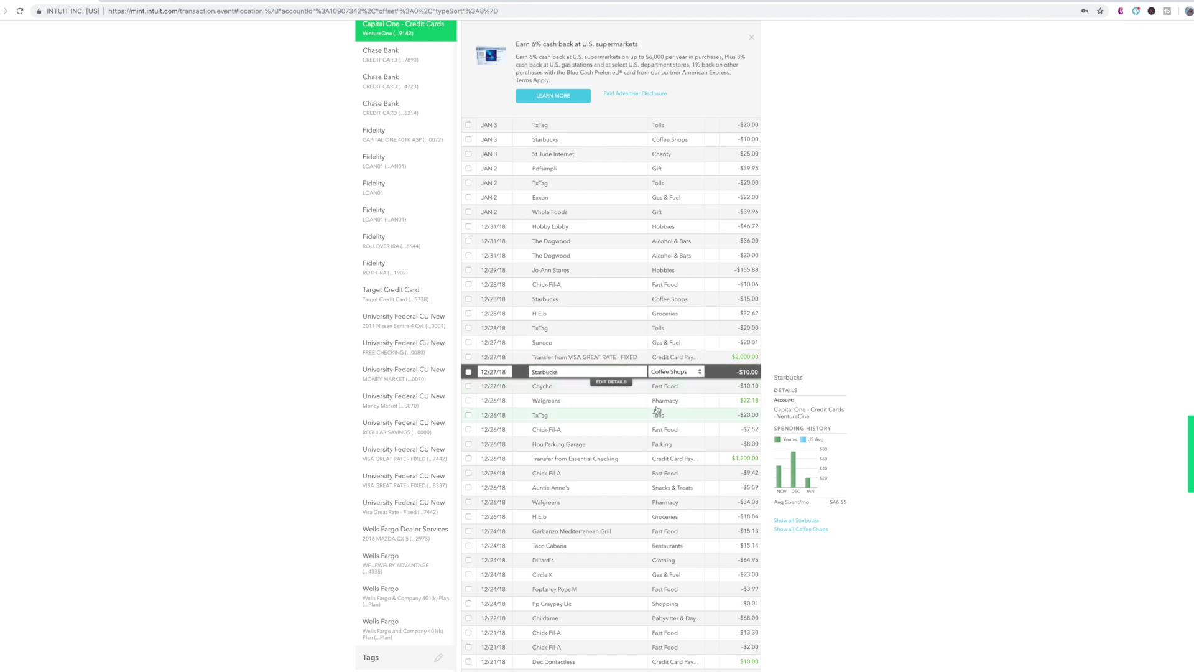
{"action": "scroll", "coordinate": [671, 415], "scroll_direction": "down", "scroll_amount": 2}
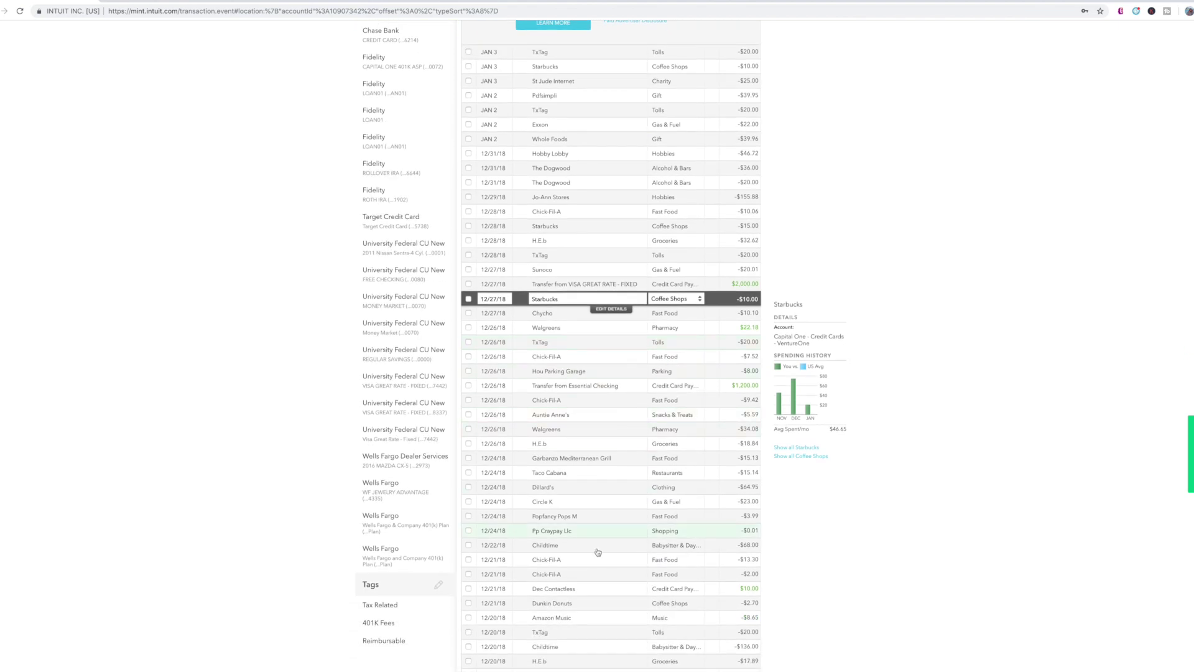
{"action": "scroll", "coordinate": [579, 541], "scroll_direction": "up", "scroll_amount": 6}
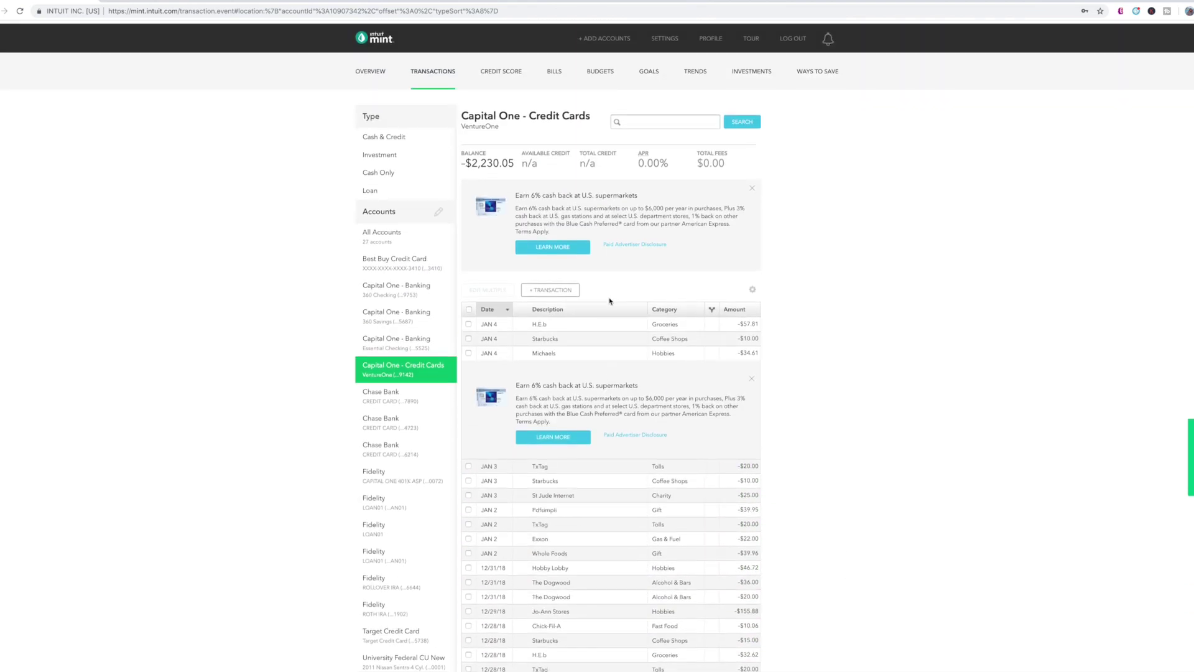
Open the January 2019 Budgets, decline the Stash offer, and review the budget rows
{"action": "left_click", "coordinate": [597, 75]}
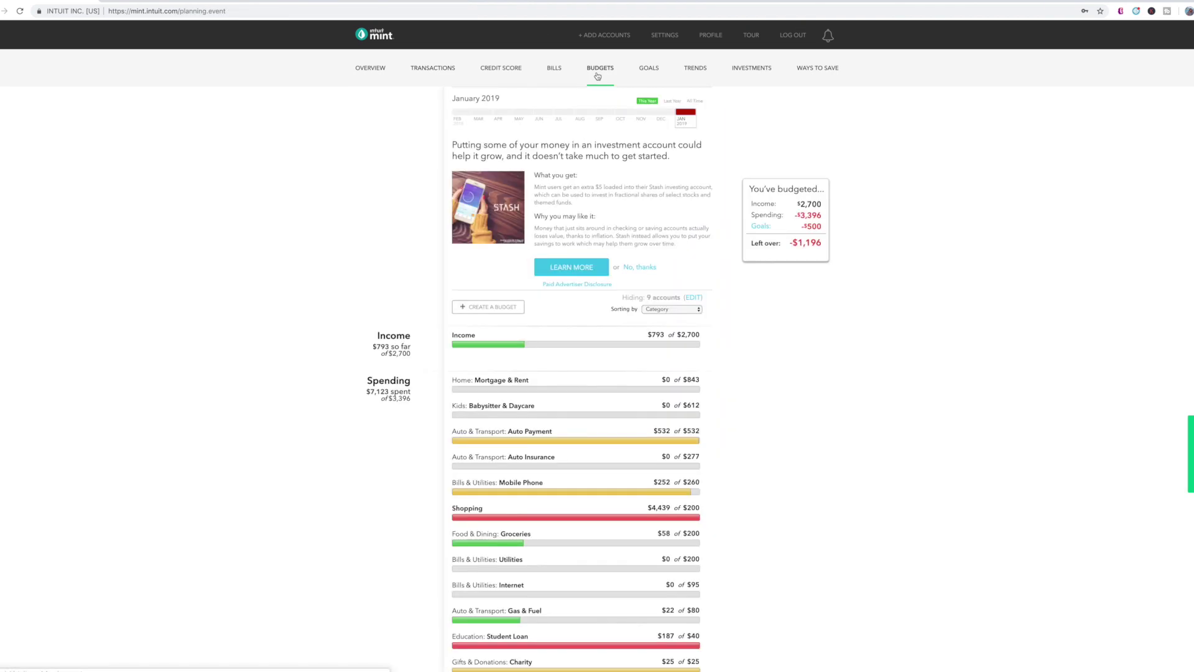
{"action": "scroll", "coordinate": [727, 316], "scroll_direction": "down", "scroll_amount": 1}
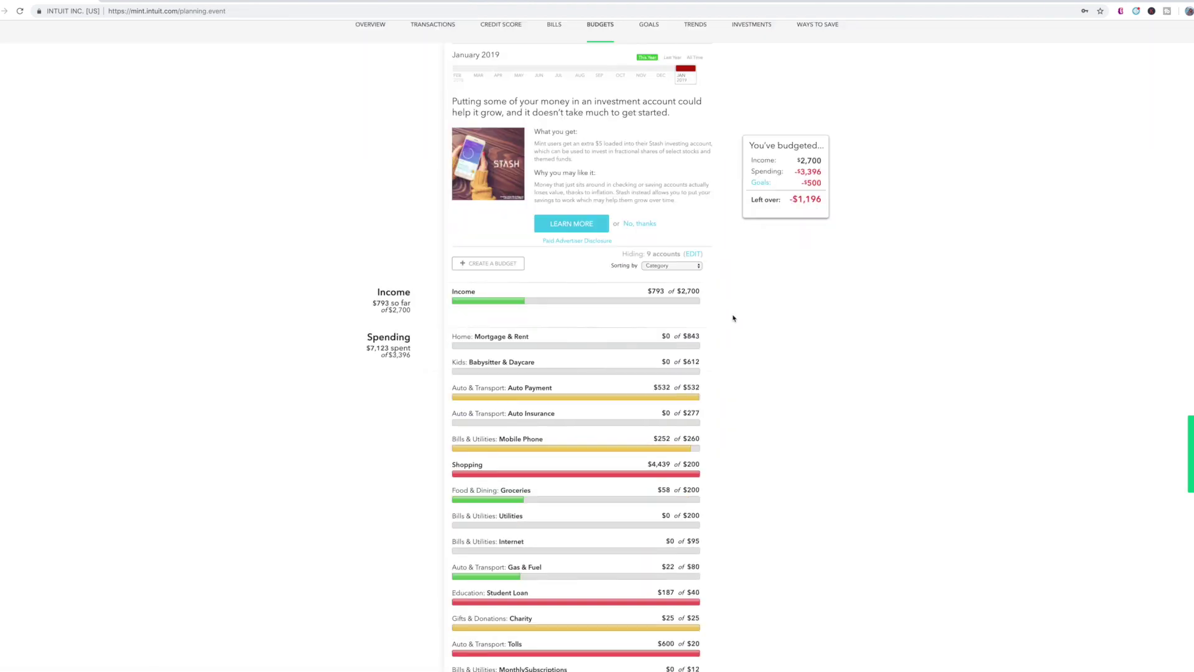
{"action": "scroll", "coordinate": [733, 318], "scroll_direction": "up", "scroll_amount": 1}
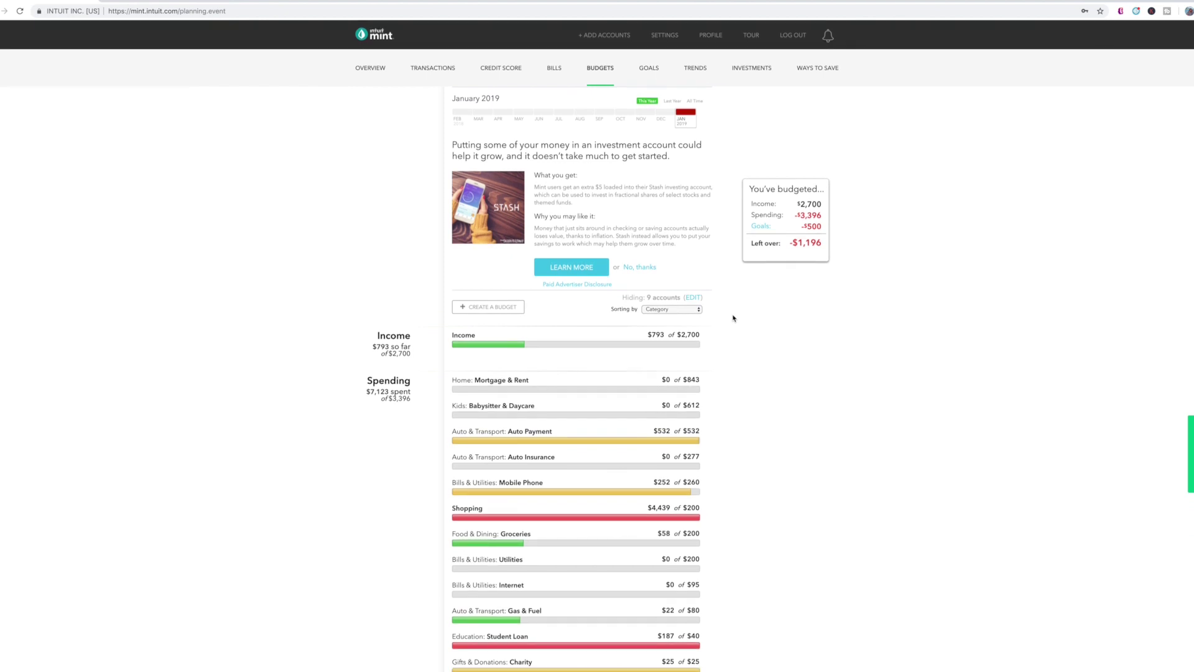
{"action": "left_click", "coordinate": [640, 267]}
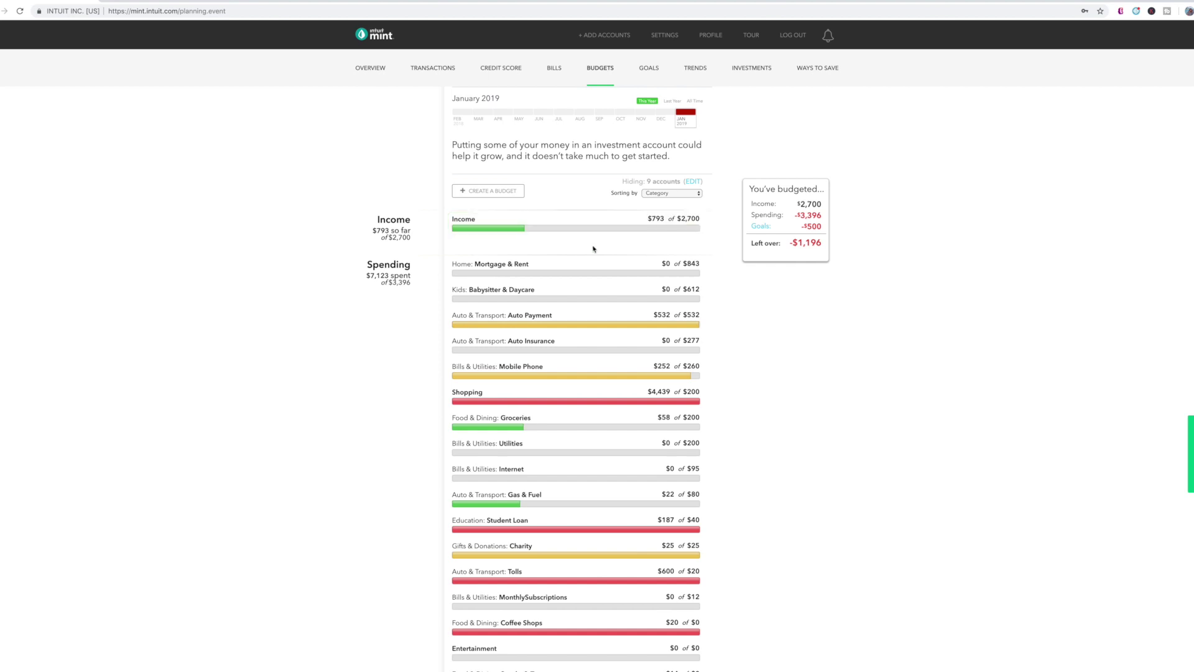
{"action": "mouse_move", "coordinate": [584, 270]}
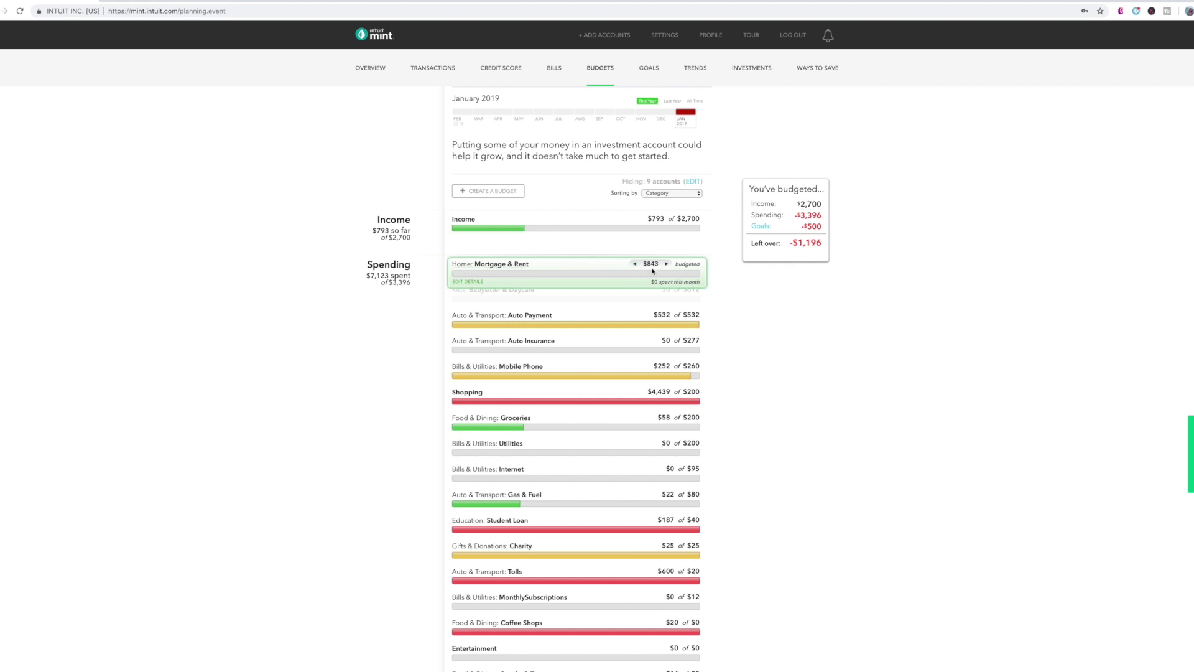
{"action": "mouse_move", "coordinate": [522, 307]}
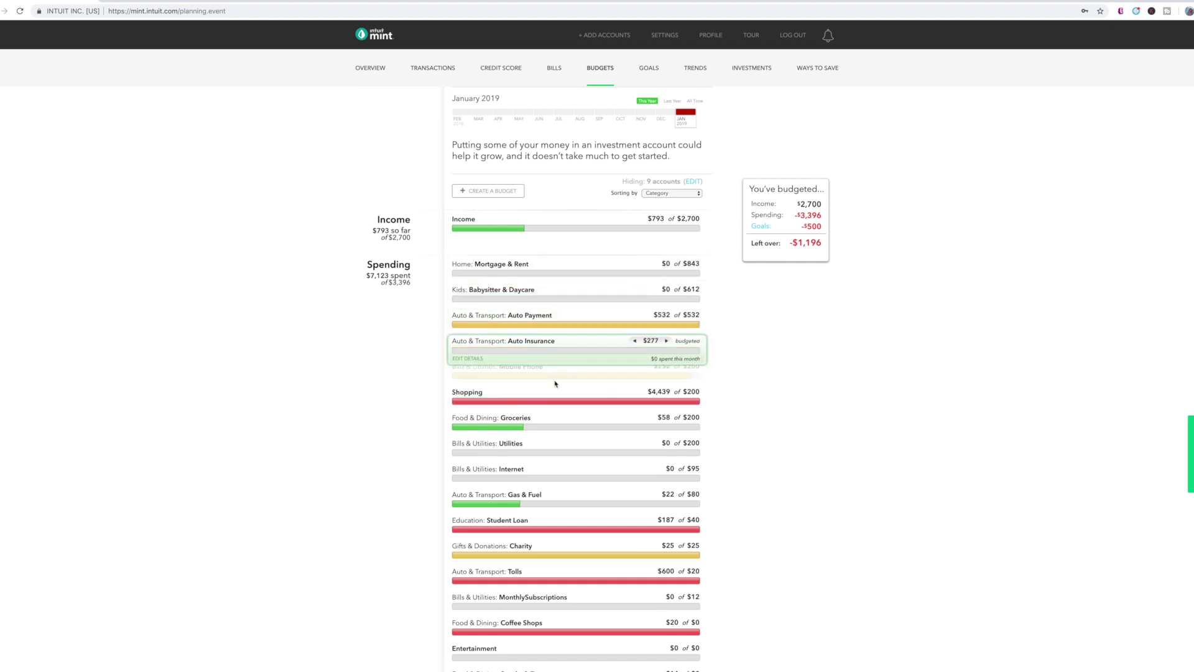
{"action": "scroll", "coordinate": [533, 435], "scroll_direction": "down", "scroll_amount": 1}
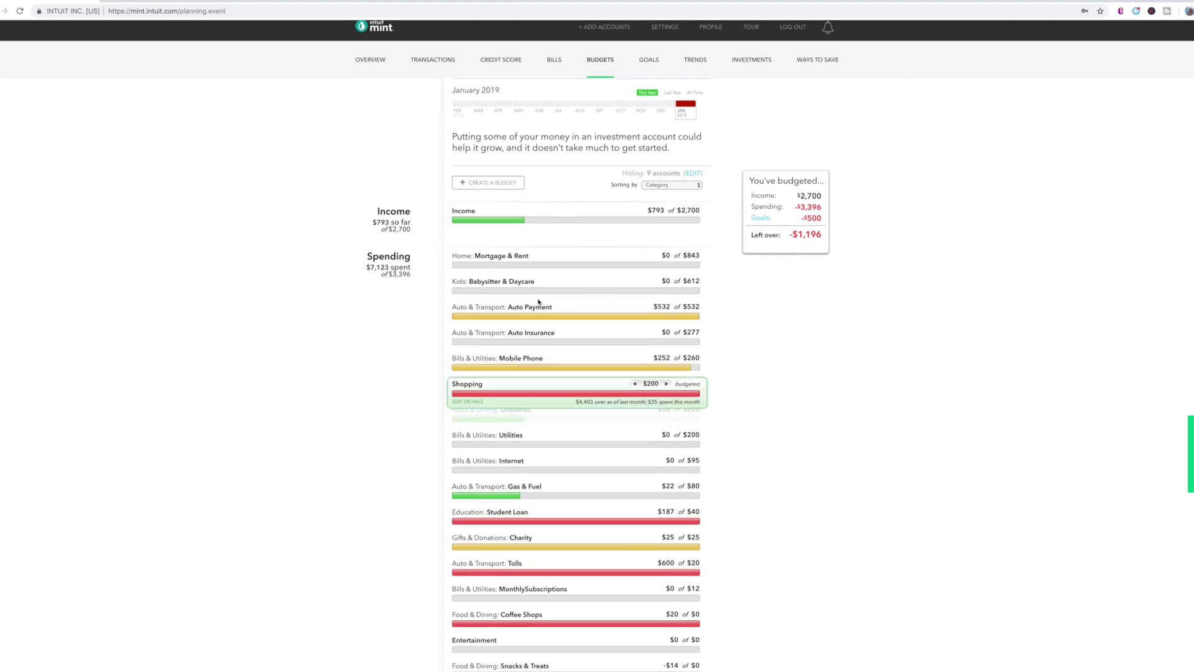
Create a Makeup/beauty budget repeating every month at $50 and save it
{"action": "left_click", "coordinate": [491, 184]}
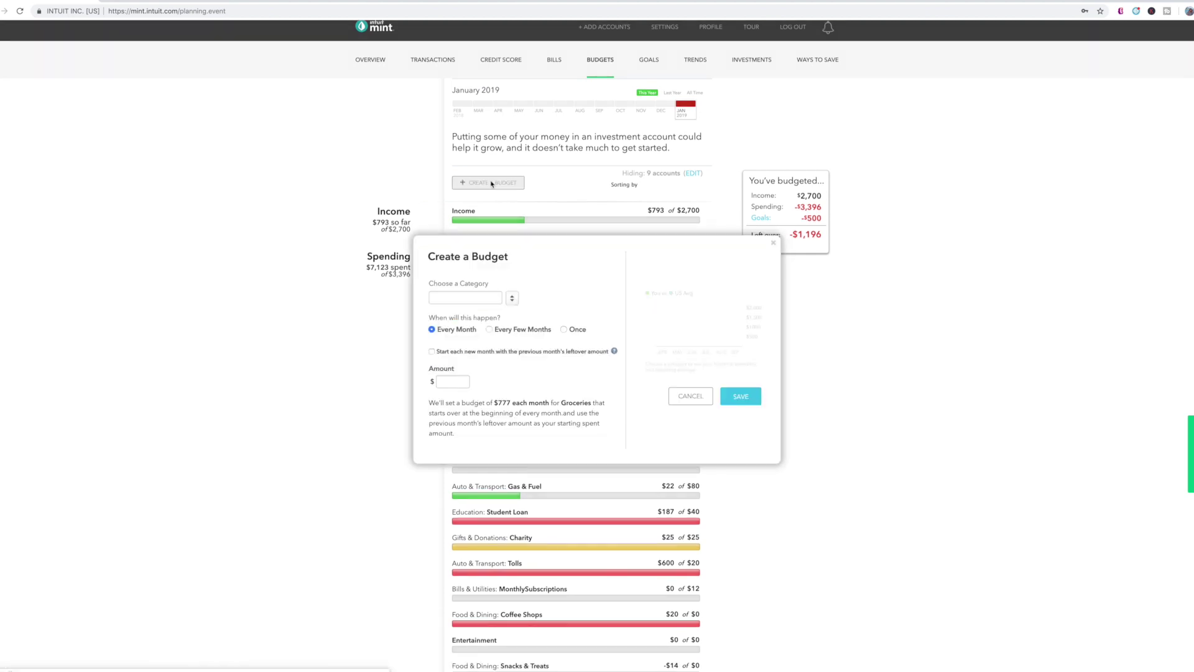
{"action": "left_click", "coordinate": [470, 300]}
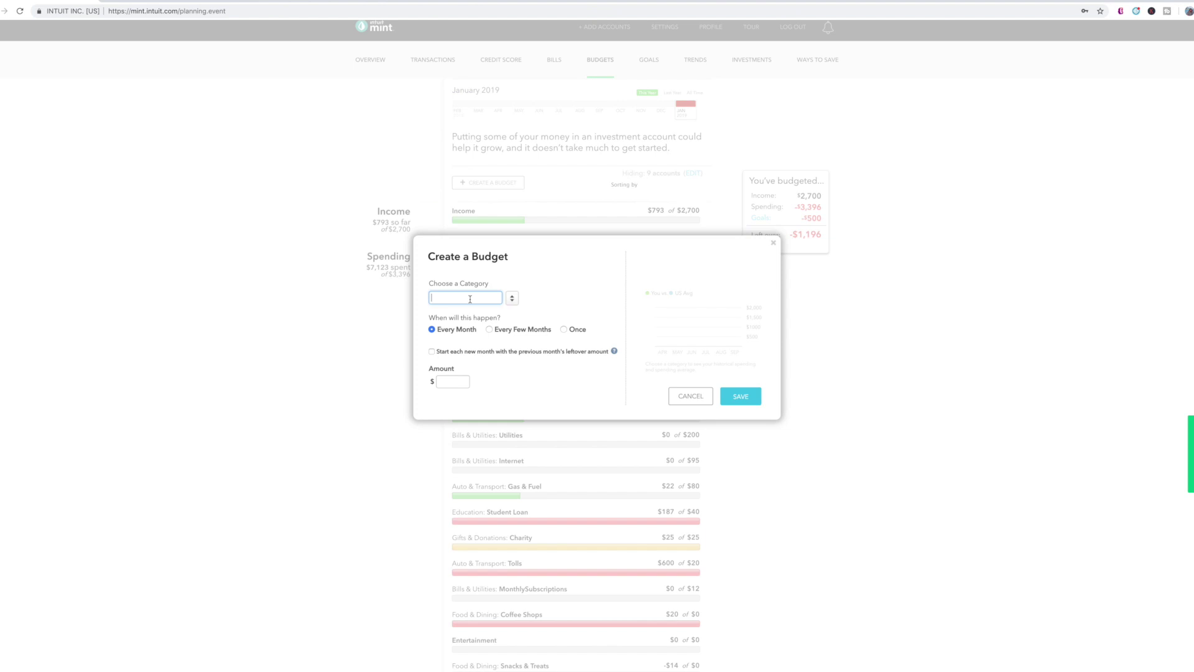
{"action": "type", "text": "Makeup"}
{"action": "left_click", "coordinate": [482, 311]}
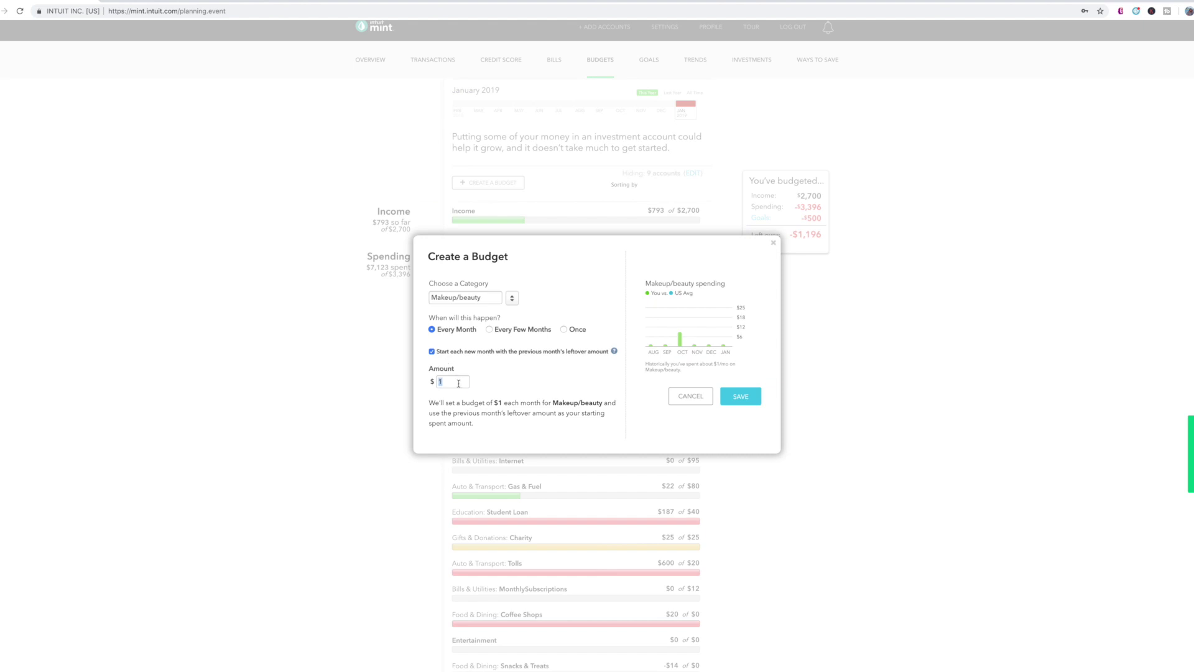
{"action": "left_click", "coordinate": [445, 384]}
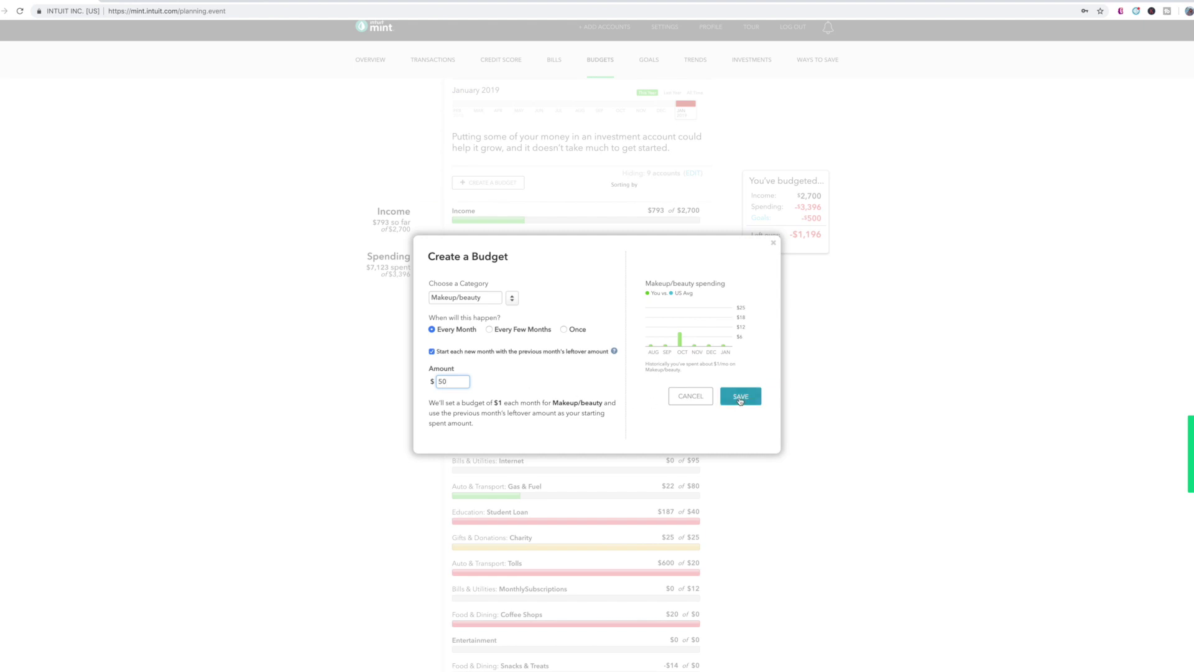
{"action": "left_click", "coordinate": [740, 397]}
{"action": "scroll", "coordinate": [728, 400], "scroll_direction": "down", "scroll_amount": 5}
{"action": "scroll", "coordinate": [611, 412], "scroll_direction": "up", "scroll_amount": 1}
{"action": "mouse_move", "coordinate": [560, 293]}
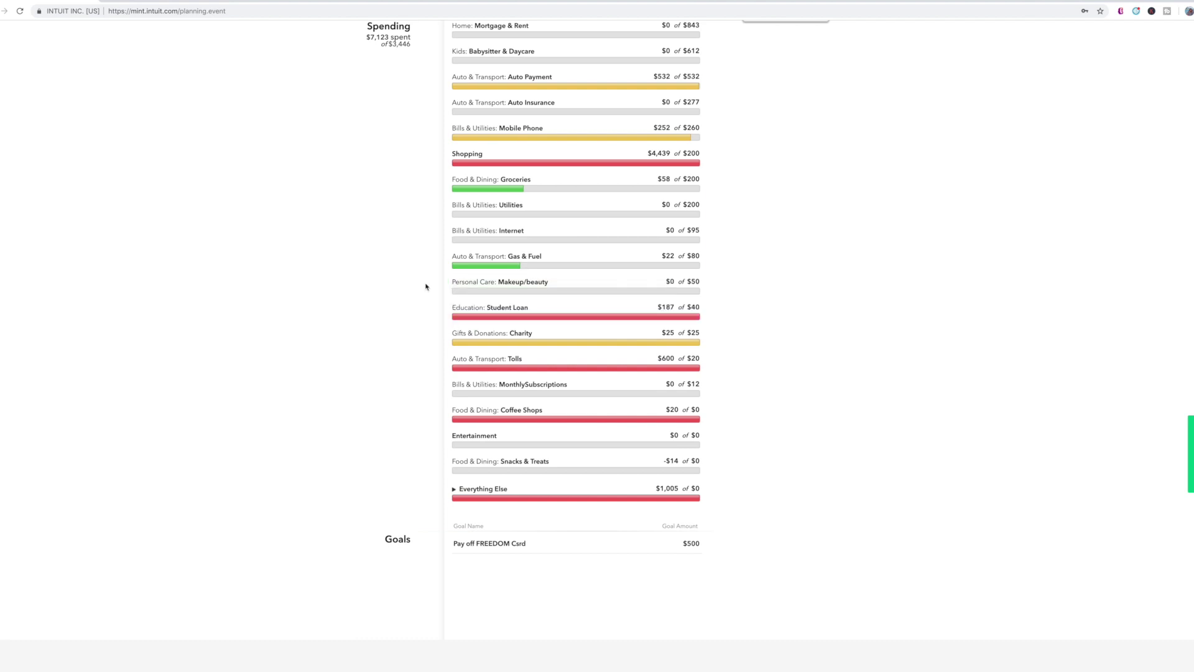
{"action": "mouse_move", "coordinate": [490, 294]}
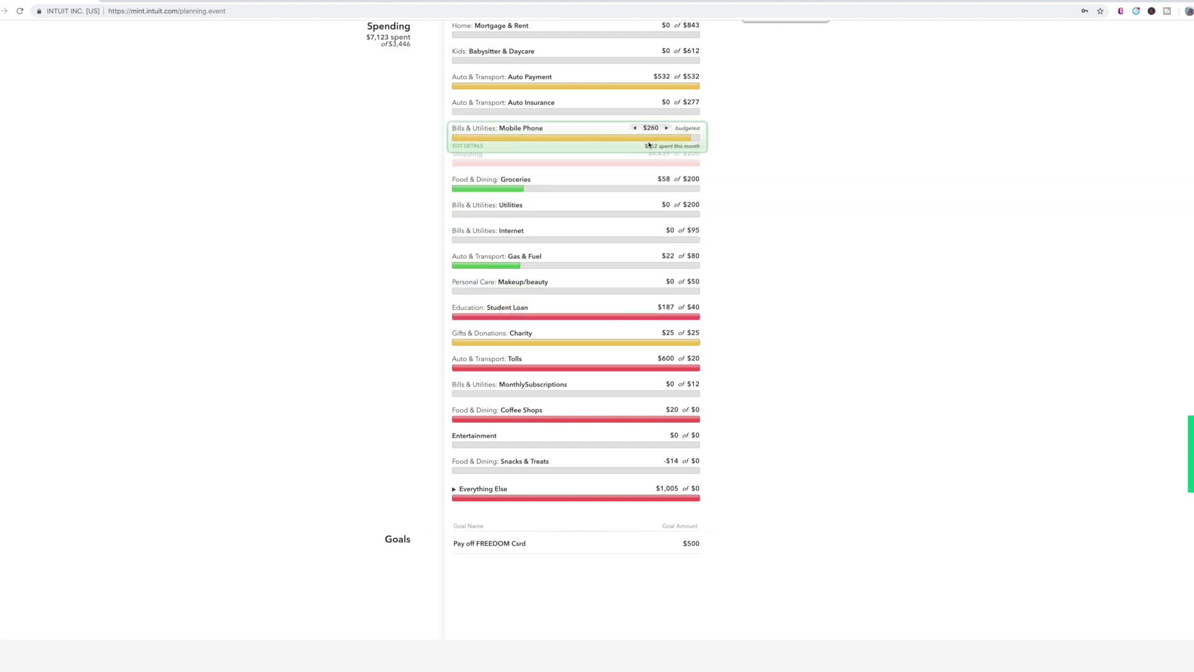
{"action": "mouse_move", "coordinate": [650, 145]}
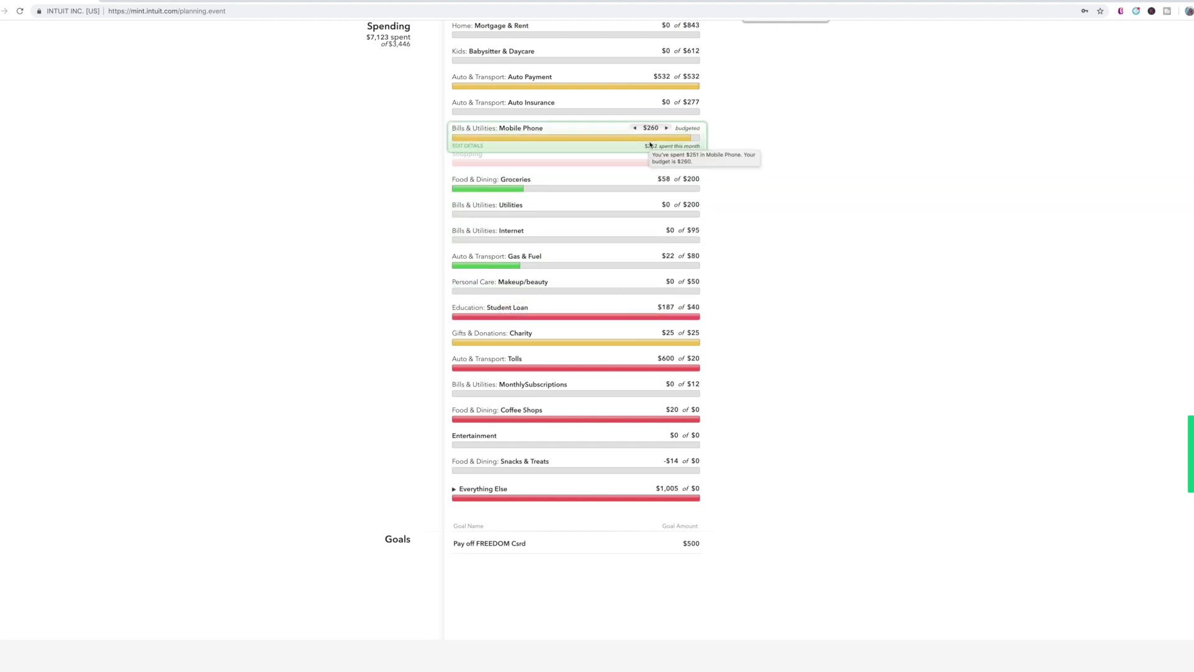
{"action": "mouse_move", "coordinate": [630, 324]}
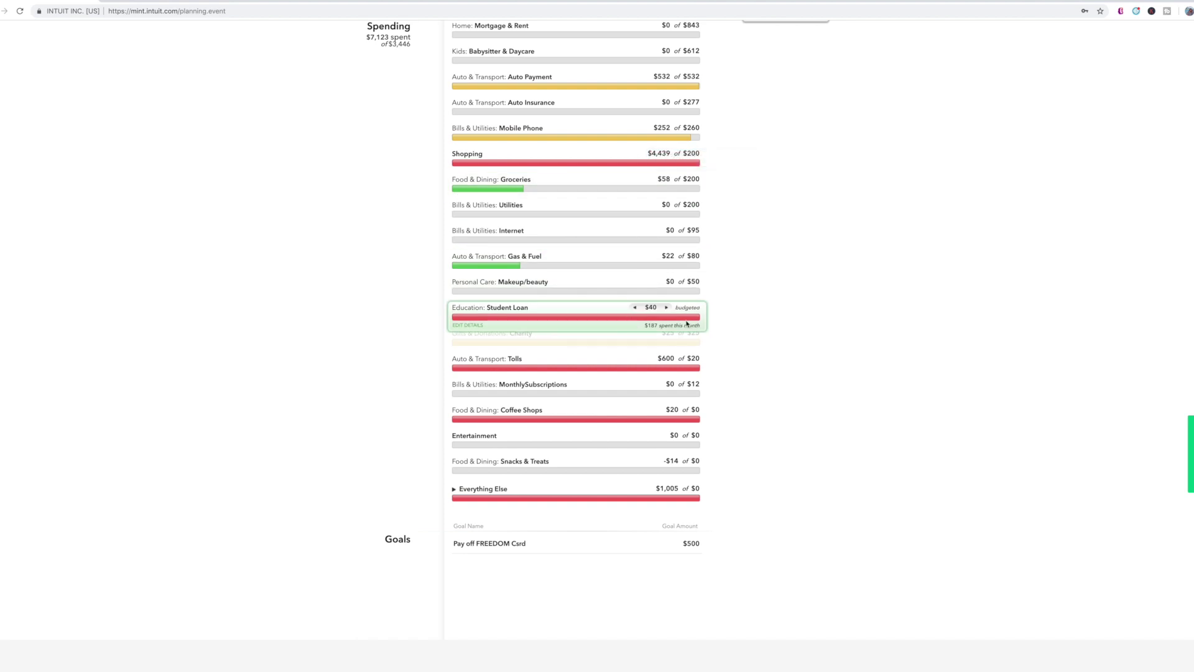
{"action": "scroll", "coordinate": [794, 330], "scroll_direction": "up", "scroll_amount": 3}
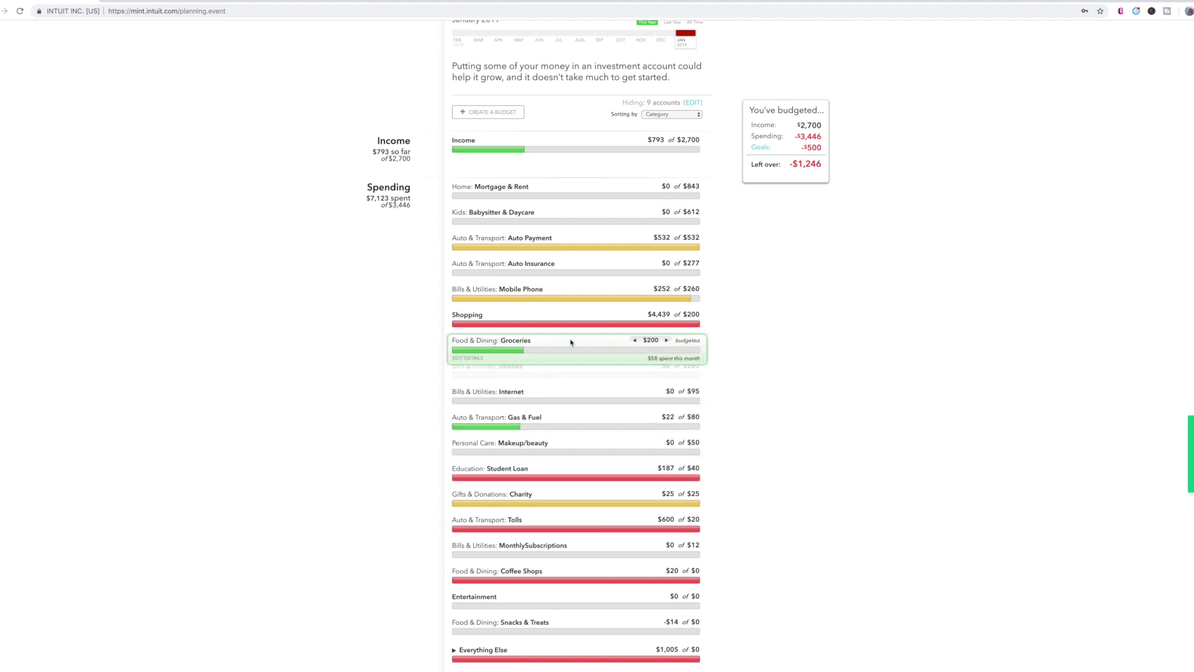
{"action": "mouse_move", "coordinate": [572, 218]}
{"action": "mouse_move", "coordinate": [590, 276]}
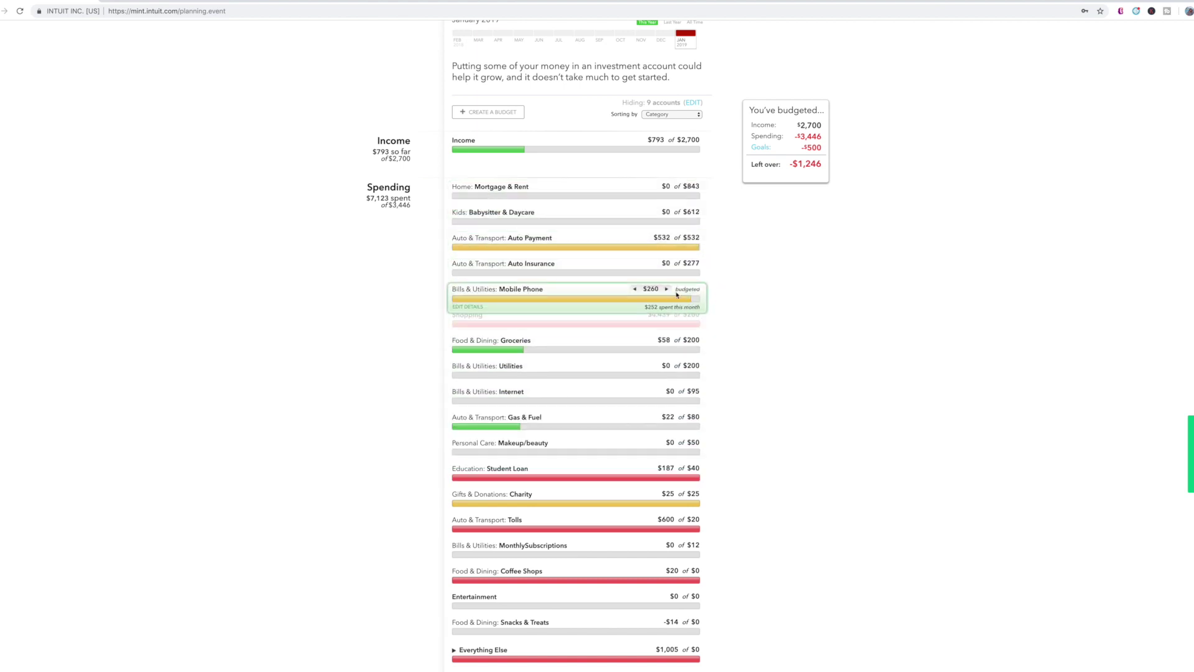
{"action": "mouse_move", "coordinate": [663, 340]}
{"action": "scroll", "coordinate": [546, 352], "scroll_direction": "up", "scroll_amount": 2}
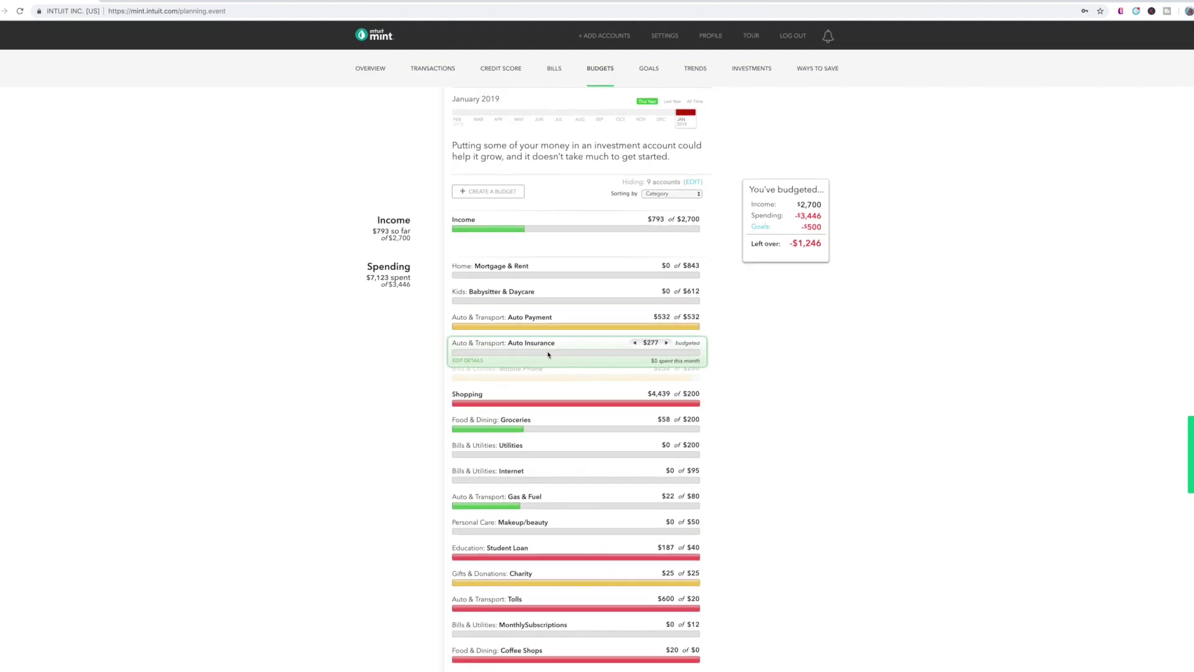
Skim the recent transactions list
{"action": "left_click", "coordinate": [432, 67]}
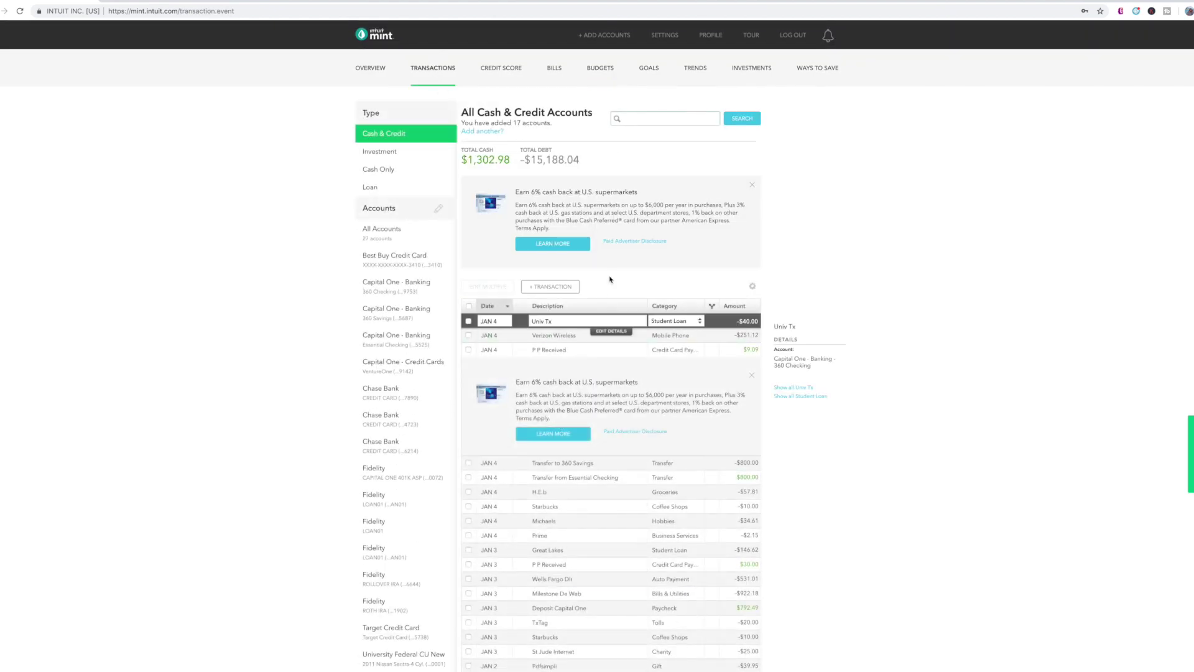
{"action": "scroll", "coordinate": [592, 447], "scroll_direction": "down", "scroll_amount": 5}
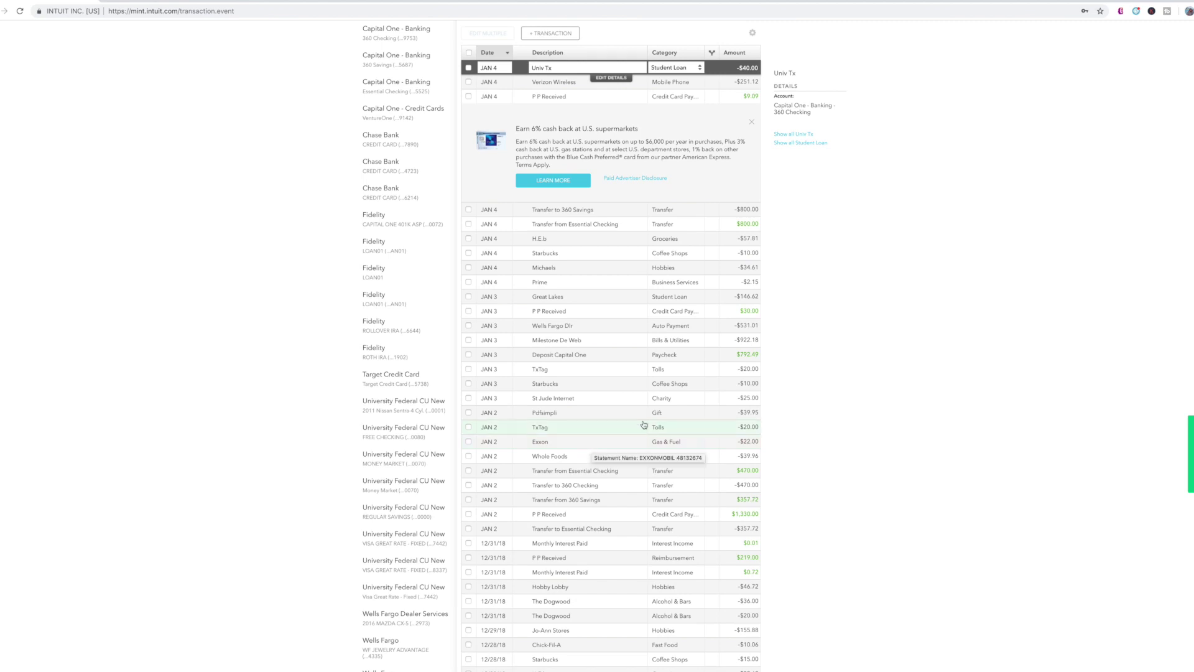
{"action": "scroll", "coordinate": [648, 421], "scroll_direction": "up", "scroll_amount": 5}
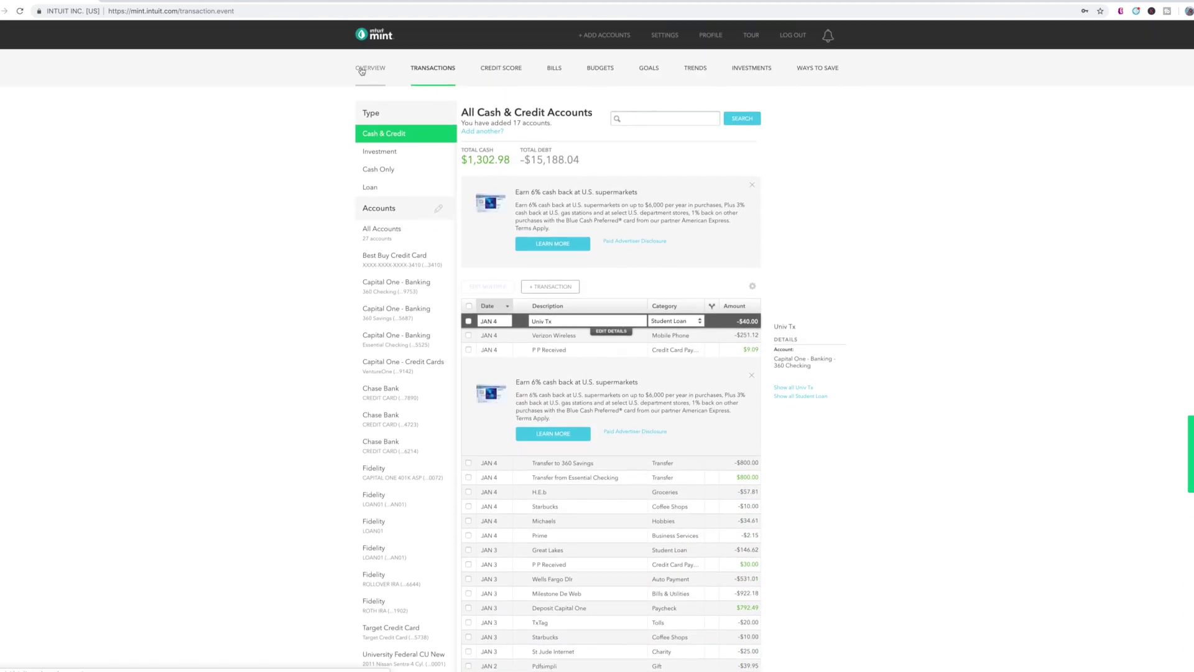
Return to Overview and check the January Budgets, including Makeup/Beauty at $50, and Goals cards
{"action": "left_click", "coordinate": [361, 70]}
{"action": "scroll", "coordinate": [842, 458], "scroll_direction": "down", "scroll_amount": 10}
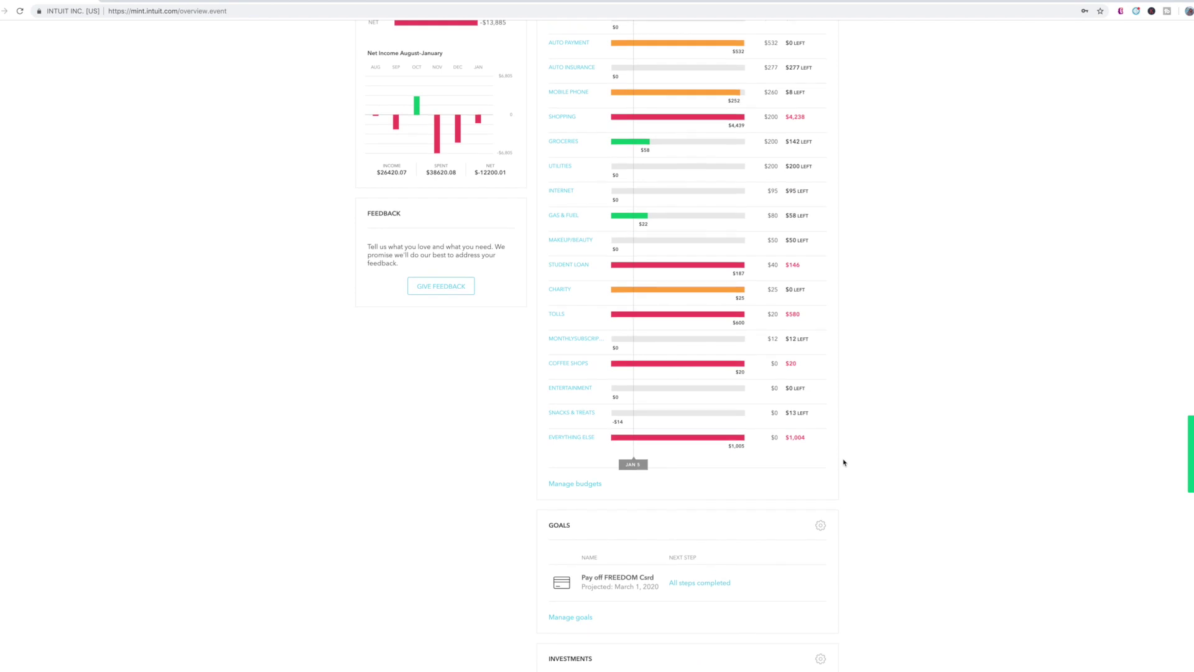
{"action": "scroll", "coordinate": [845, 462], "scroll_direction": "up", "scroll_amount": 2}
{"action": "scroll", "coordinate": [844, 463], "scroll_direction": "up", "scroll_amount": 1}
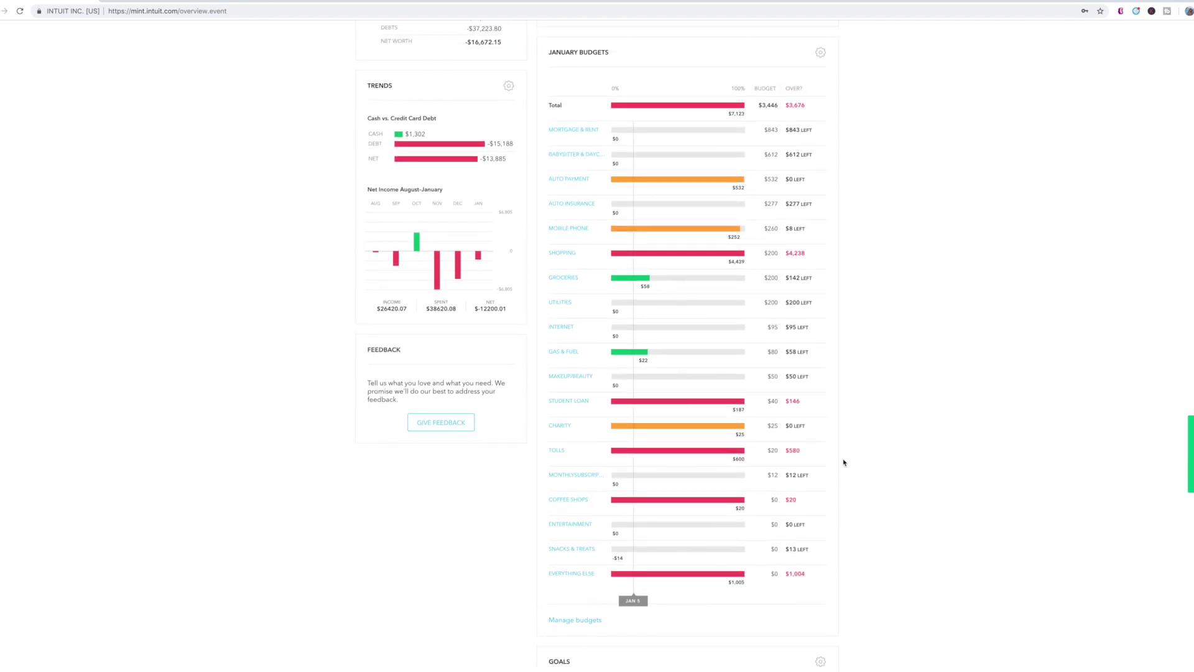
{"action": "scroll", "coordinate": [845, 462], "scroll_direction": "down", "scroll_amount": 5}
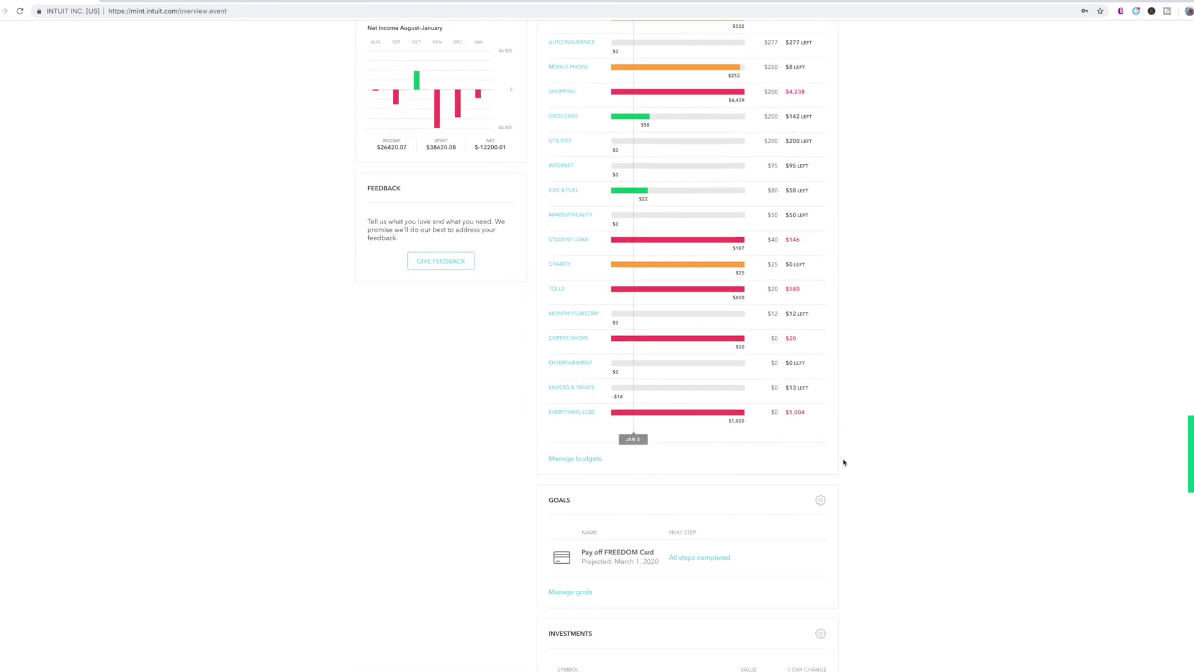
{"action": "scroll", "coordinate": [820, 458], "scroll_direction": "up", "scroll_amount": 1}
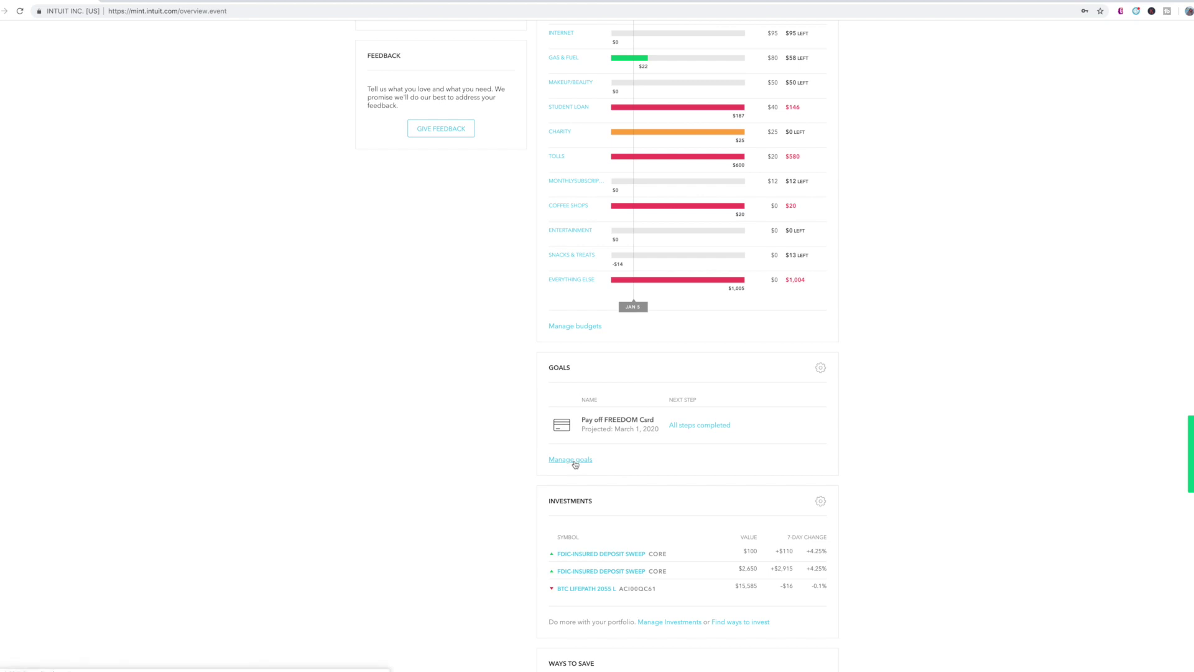
Add a new goal from the Goals card and choose Save for an Emergency
{"action": "left_click", "coordinate": [821, 367]}
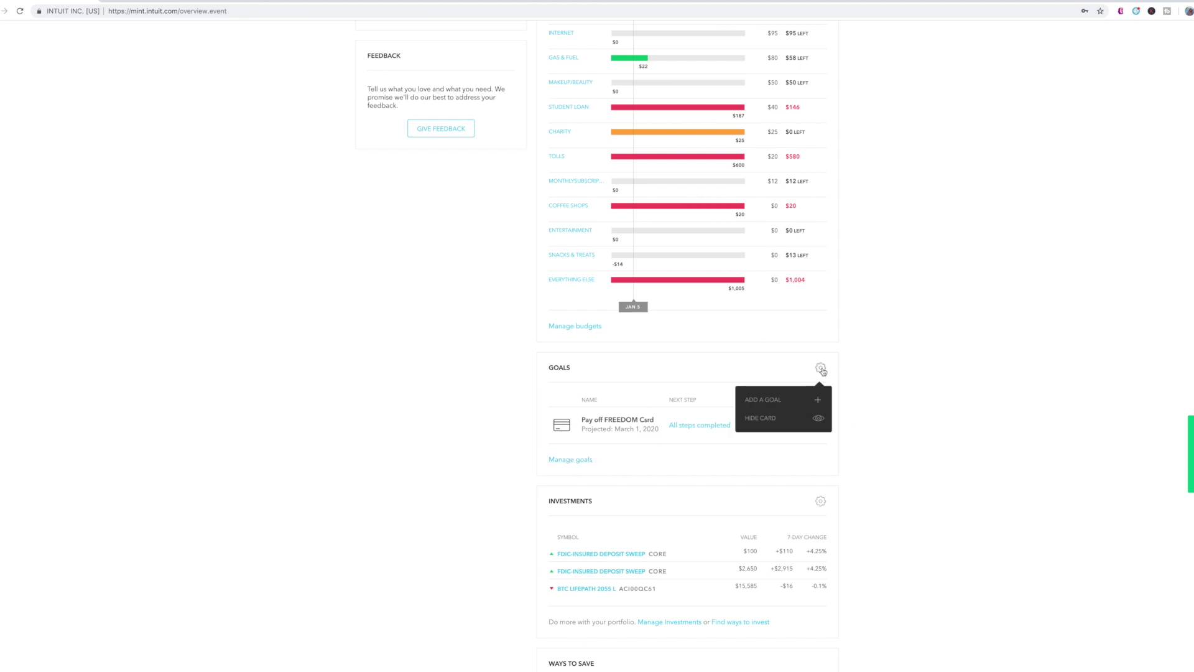
{"action": "left_click", "coordinate": [778, 401]}
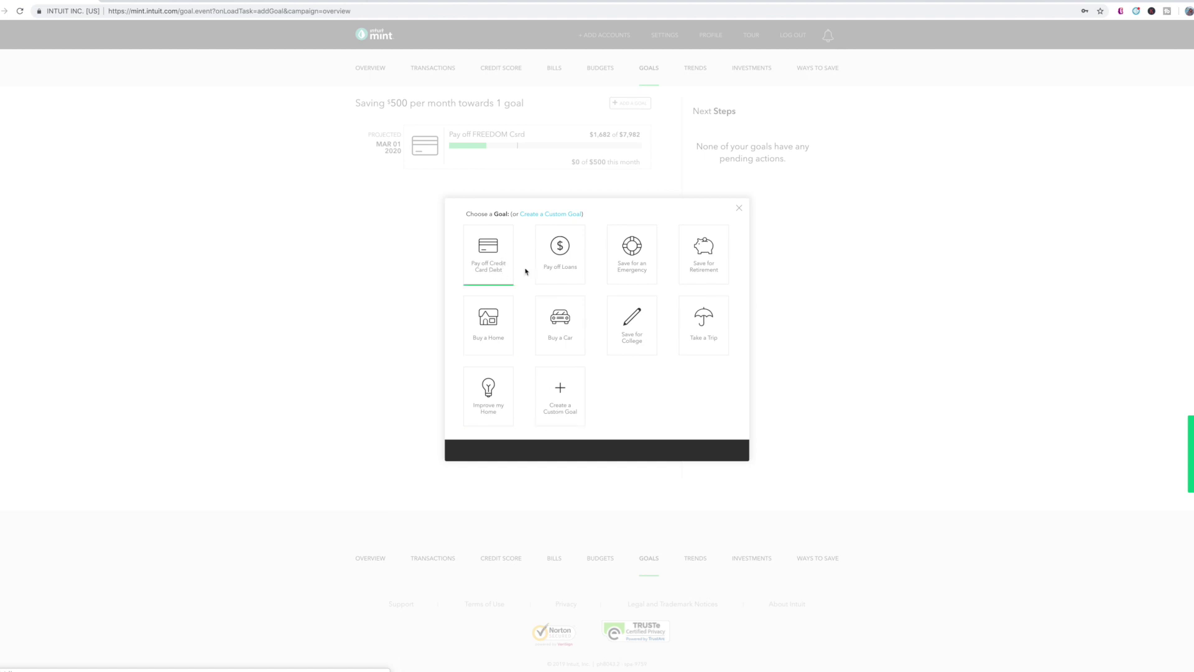
{"action": "left_click", "coordinate": [626, 267]}
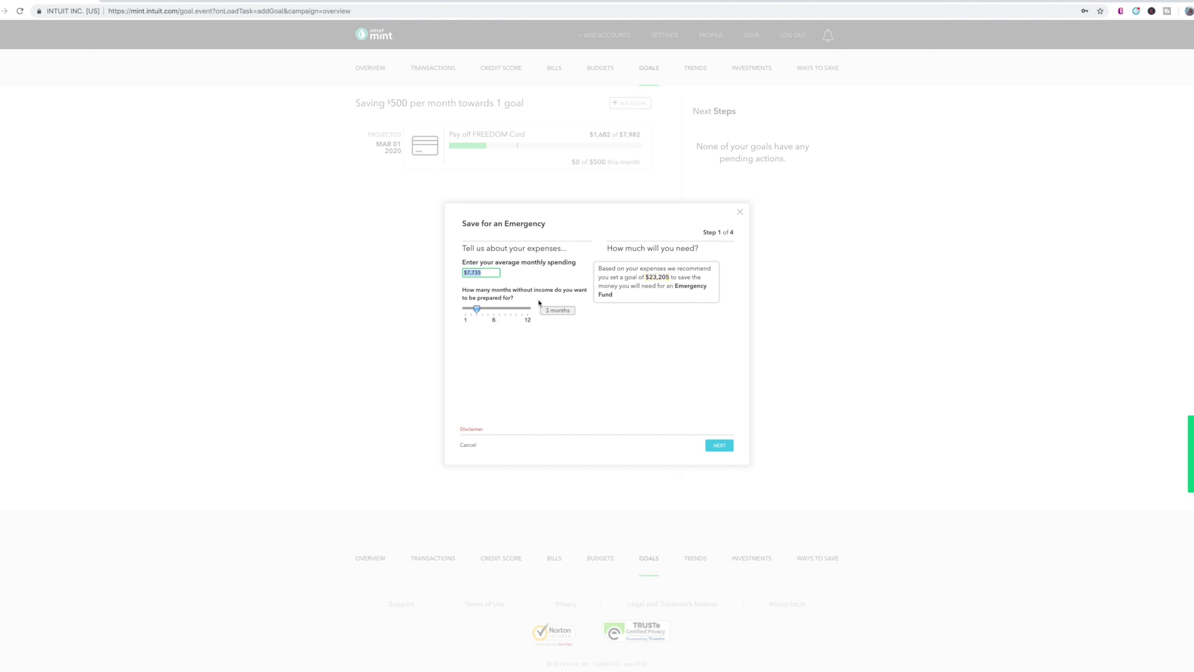
Base the emergency goal on $1,000 average monthly spending for 1 month
{"action": "type", "text": "1000"}
{"action": "left_click", "coordinate": [549, 278]}
{"action": "left_click_drag", "start_coordinate": [477, 309], "coordinate": [473, 307]}
{"action": "left_click", "coordinate": [700, 446]}
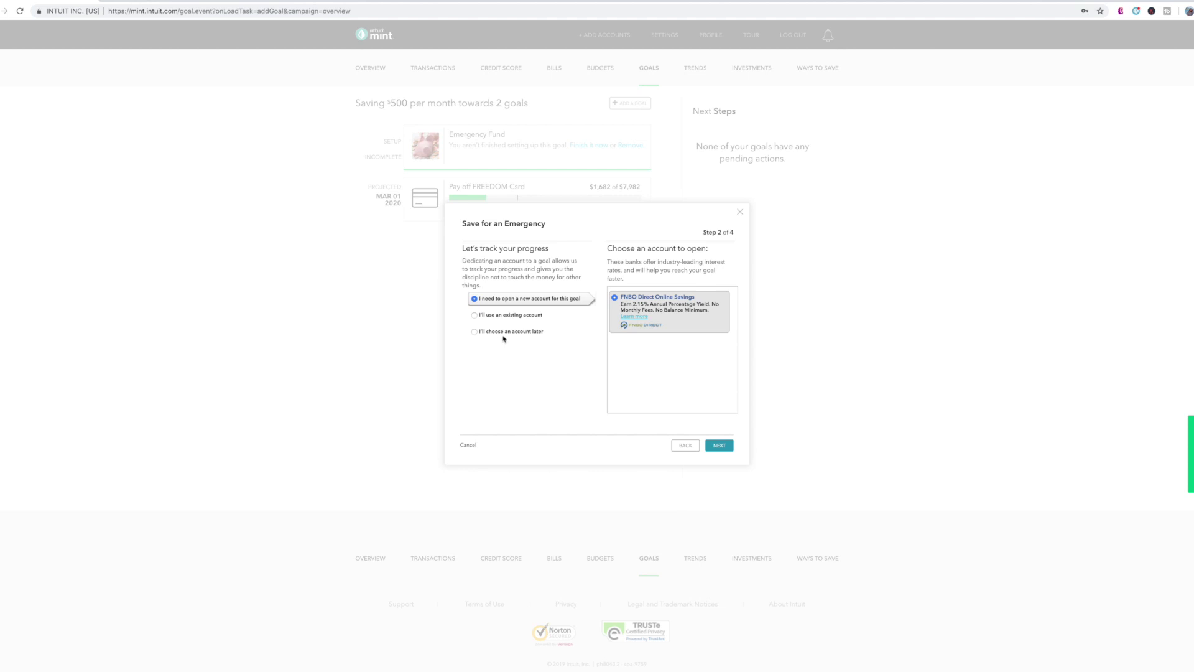
Link the goal to the existing 360 Savings account, giving a $1,000 target
{"action": "left_click", "coordinate": [476, 316]}
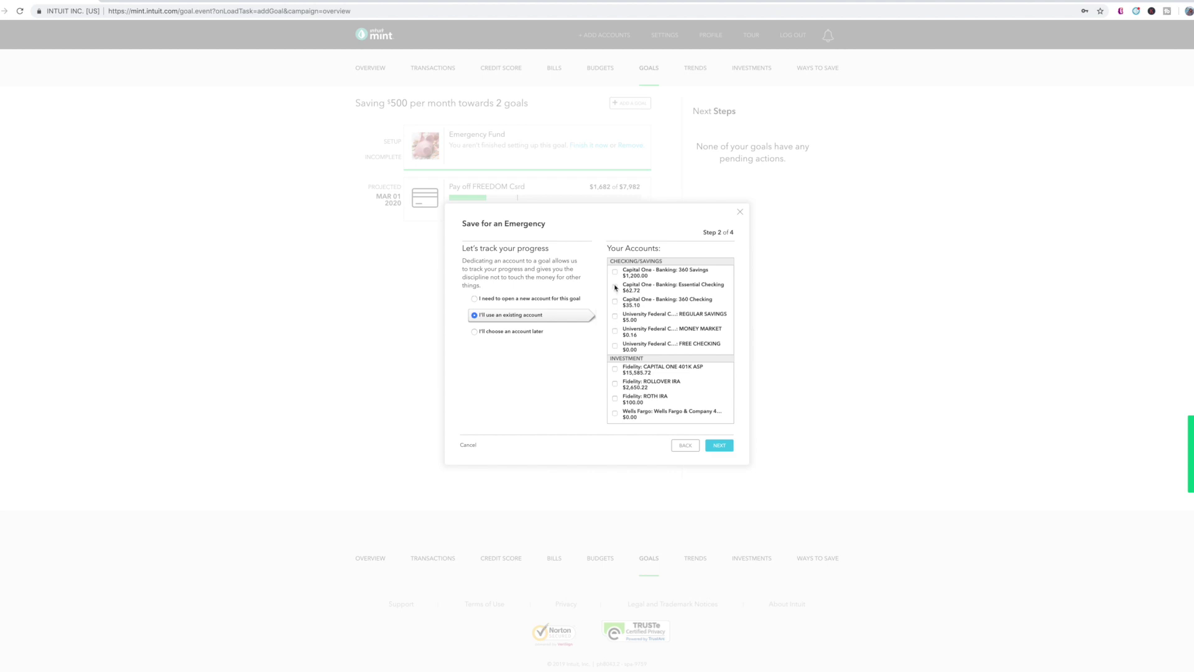
{"action": "left_click", "coordinate": [718, 448]}
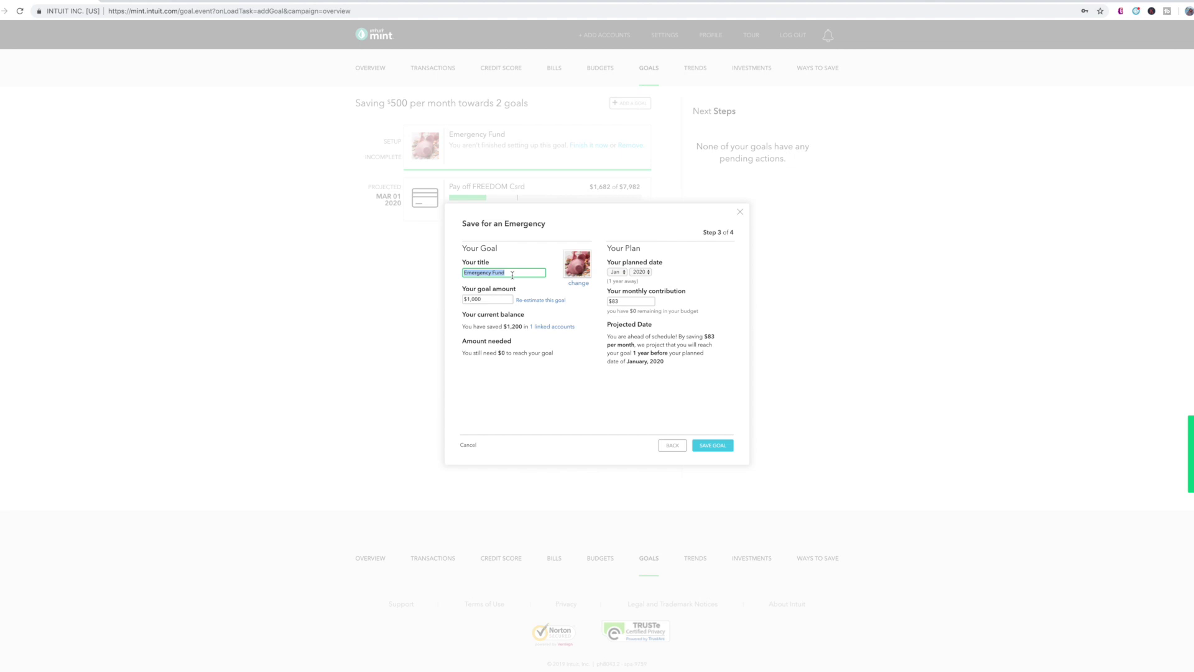
{"action": "left_click", "coordinate": [496, 298]}
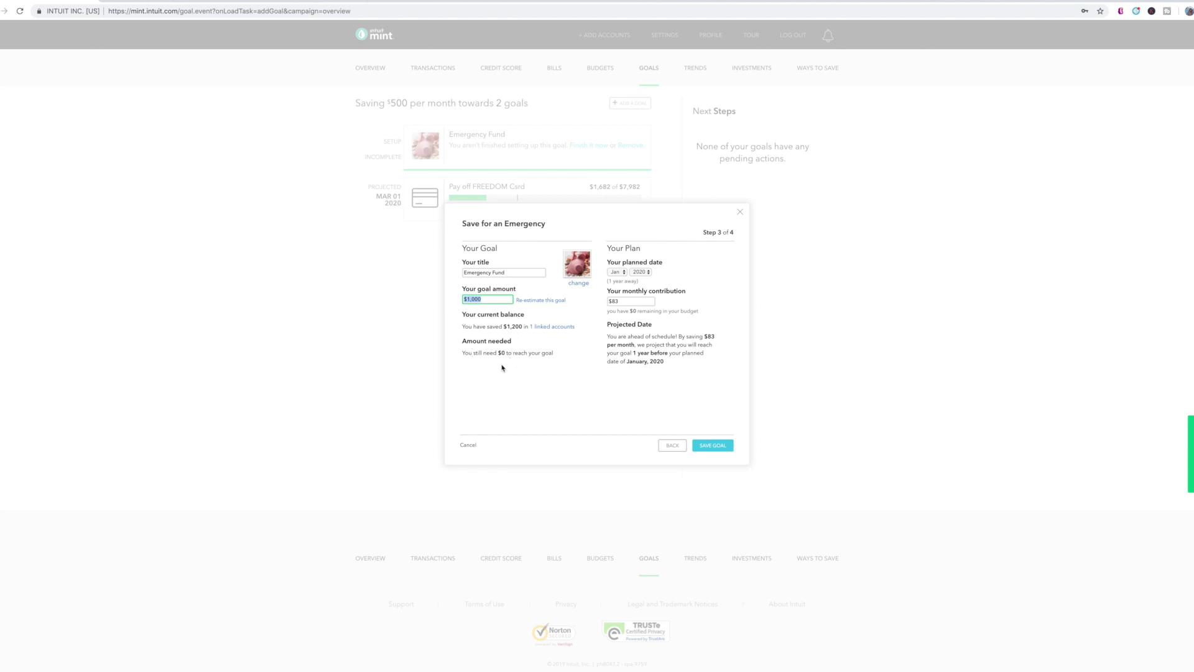
Set the planned month to July 2020 and review the $56 monthly contribution and projection
{"action": "left_click", "coordinate": [624, 274]}
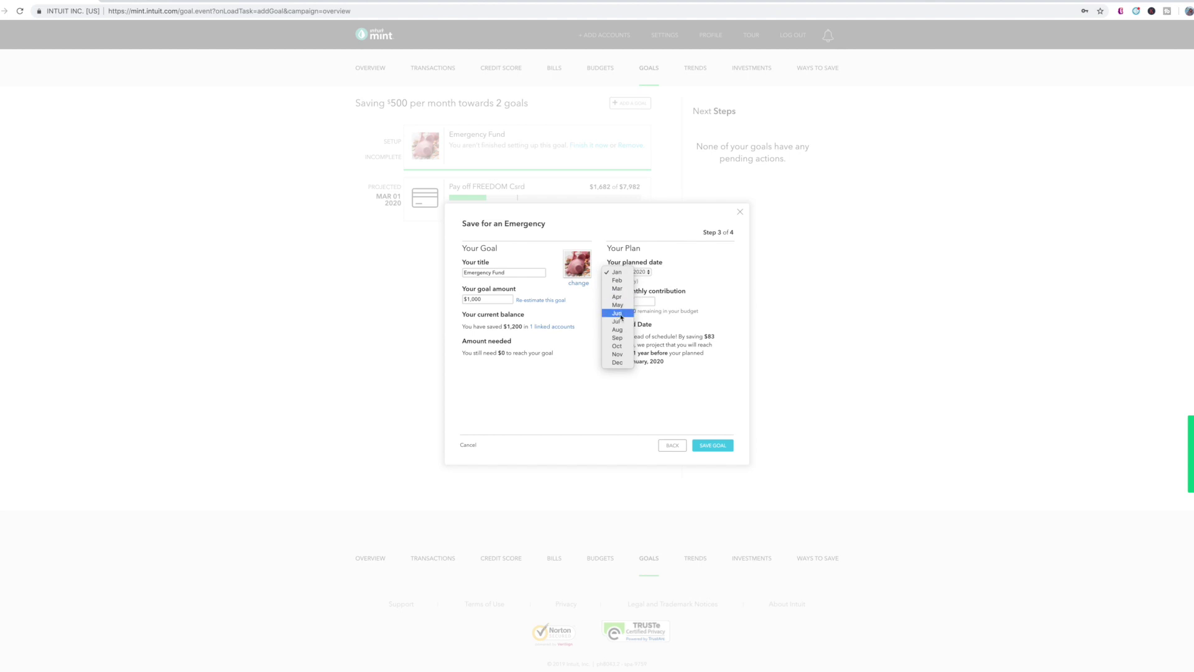
{"action": "left_click", "coordinate": [618, 321]}
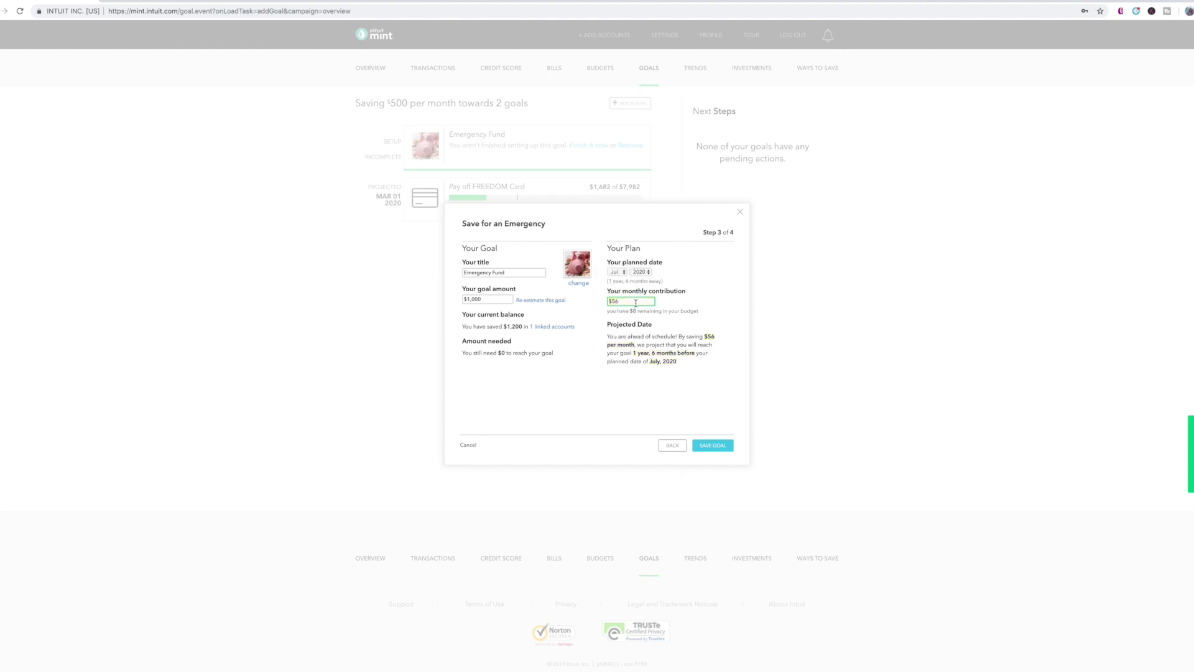
{"action": "left_click_drag", "start_coordinate": [635, 303], "coordinate": [595, 304]}
{"action": "left_click_drag", "start_coordinate": [607, 338], "coordinate": [686, 358]}
{"action": "left_click", "coordinate": [681, 337]}
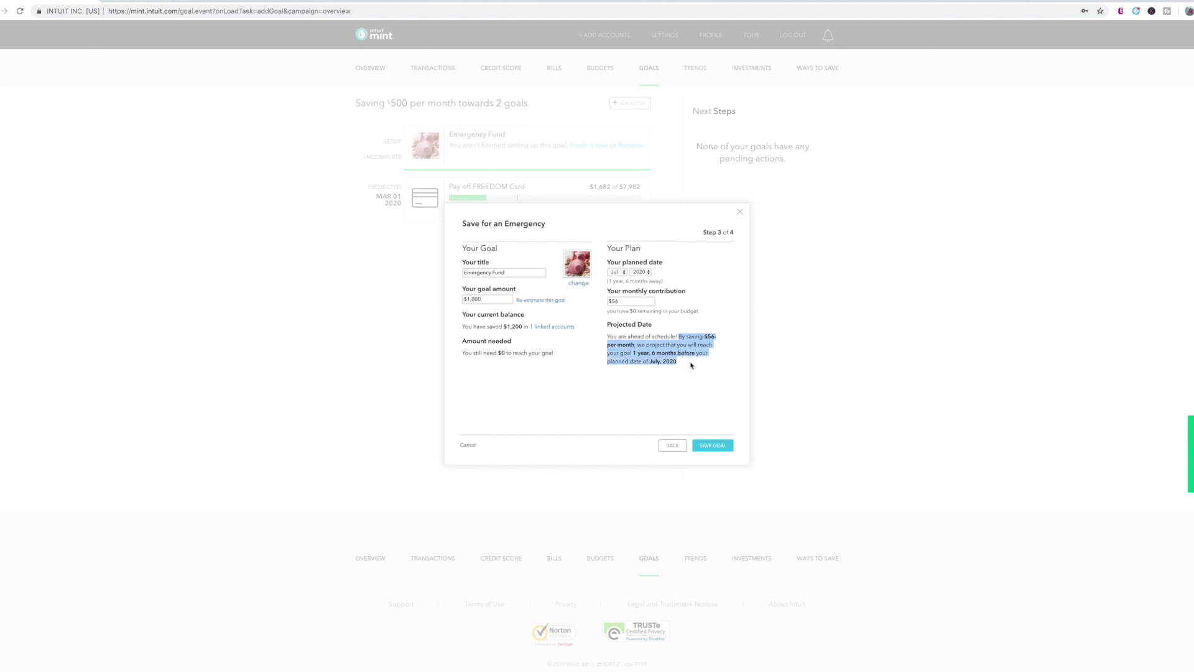
{"action": "left_click", "coordinate": [691, 364]}
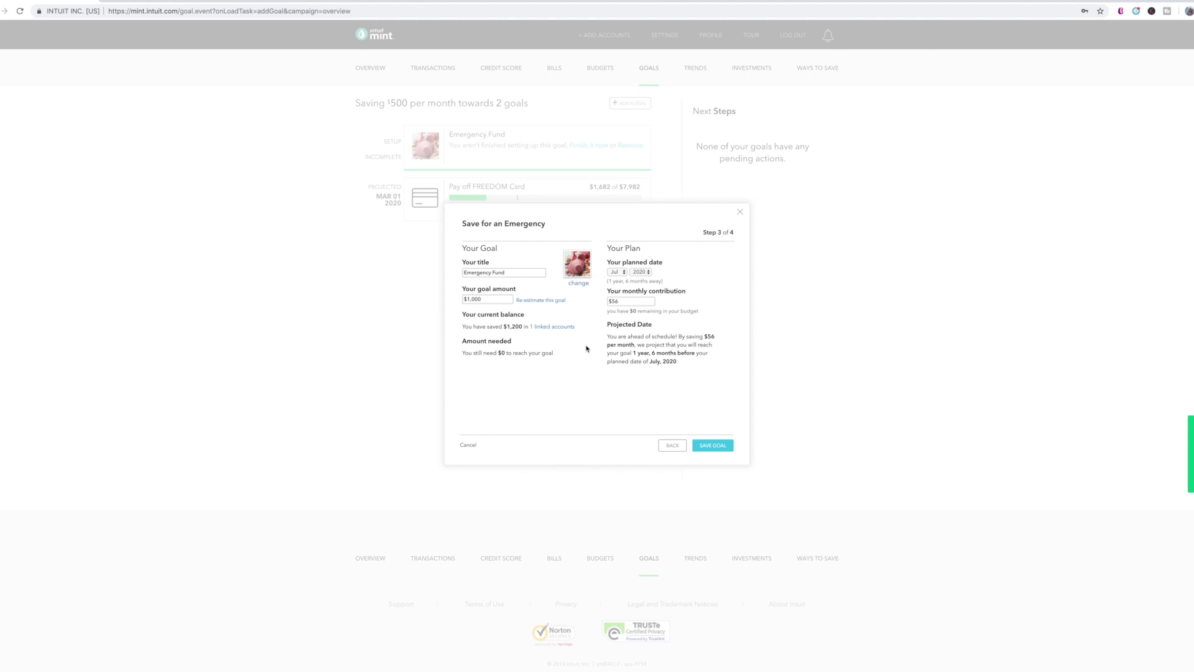
Recheck the planned month options, then cancel the unfinished Emergency Fund goal
{"action": "left_click", "coordinate": [624, 275]}
{"action": "left_click", "coordinate": [613, 302]}
{"action": "left_click", "coordinate": [470, 450]}
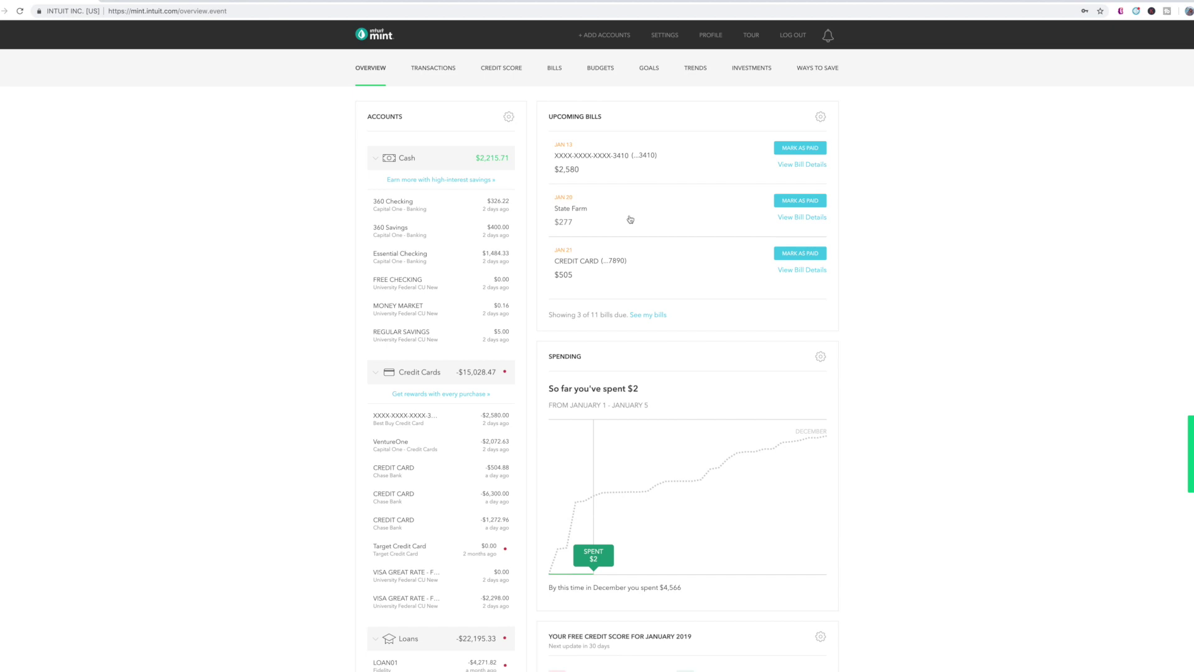
Open the State Farm bill's details, showing $276.68 due Jan 20
{"action": "left_click", "coordinate": [805, 221]}
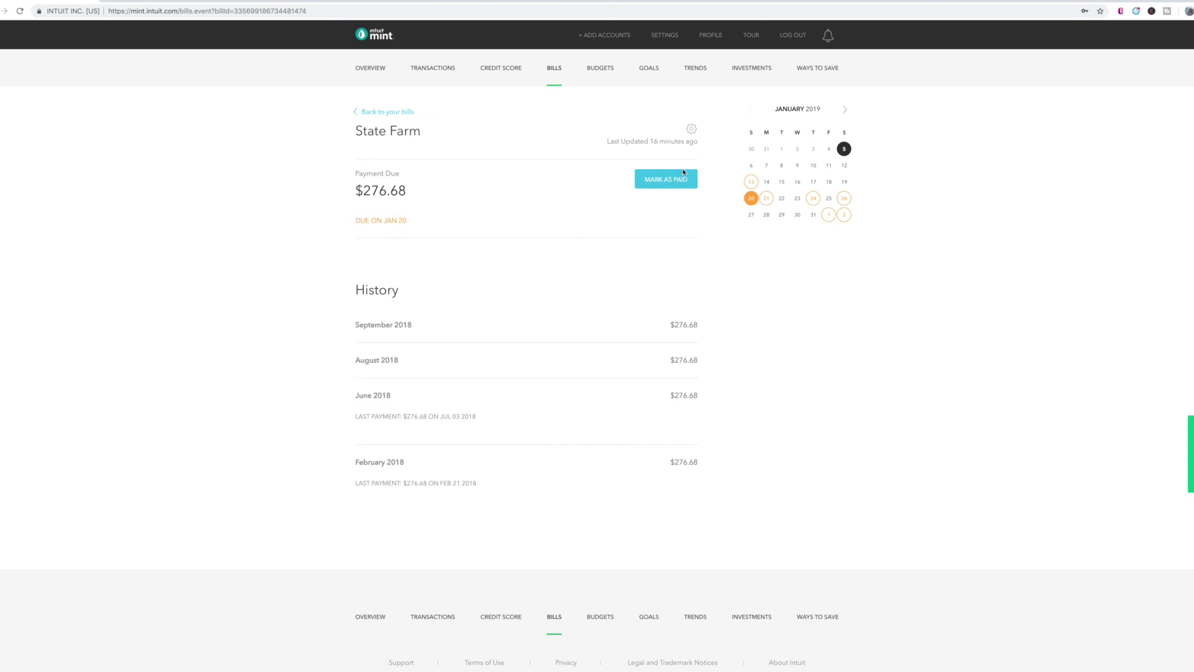
Go back to the full bill list, skim it, then return to the Overview
{"action": "left_click", "coordinate": [385, 113]}
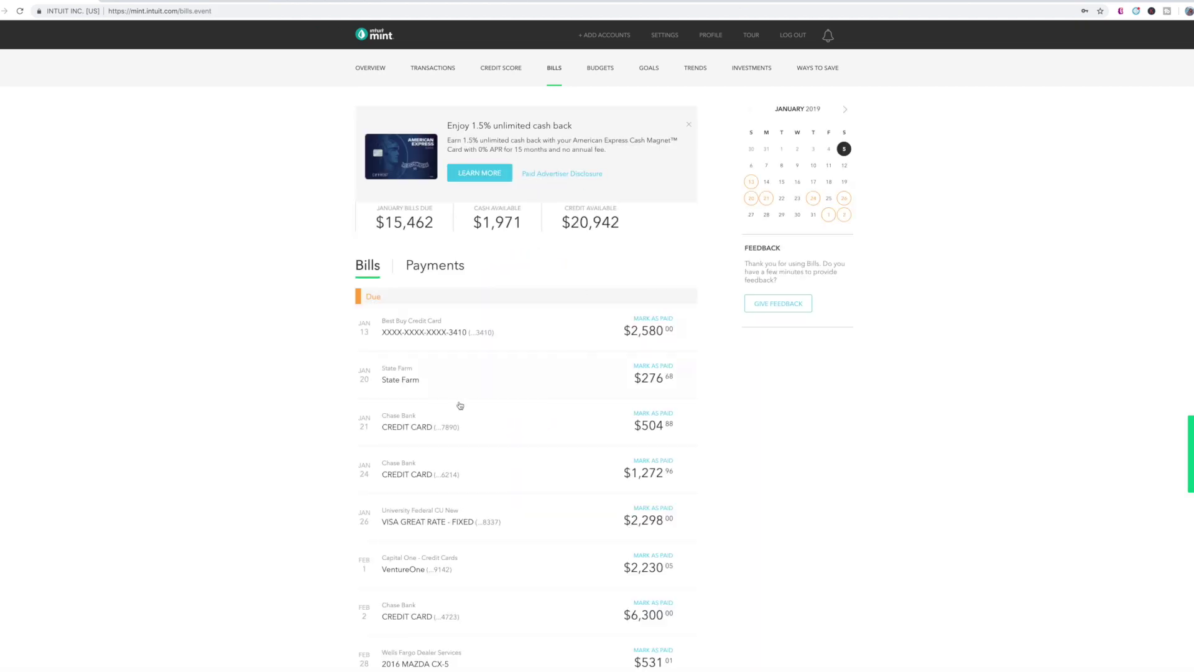
{"action": "scroll", "coordinate": [478, 457], "scroll_direction": "down", "scroll_amount": 4}
{"action": "scroll", "coordinate": [480, 455], "scroll_direction": "up", "scroll_amount": 1}
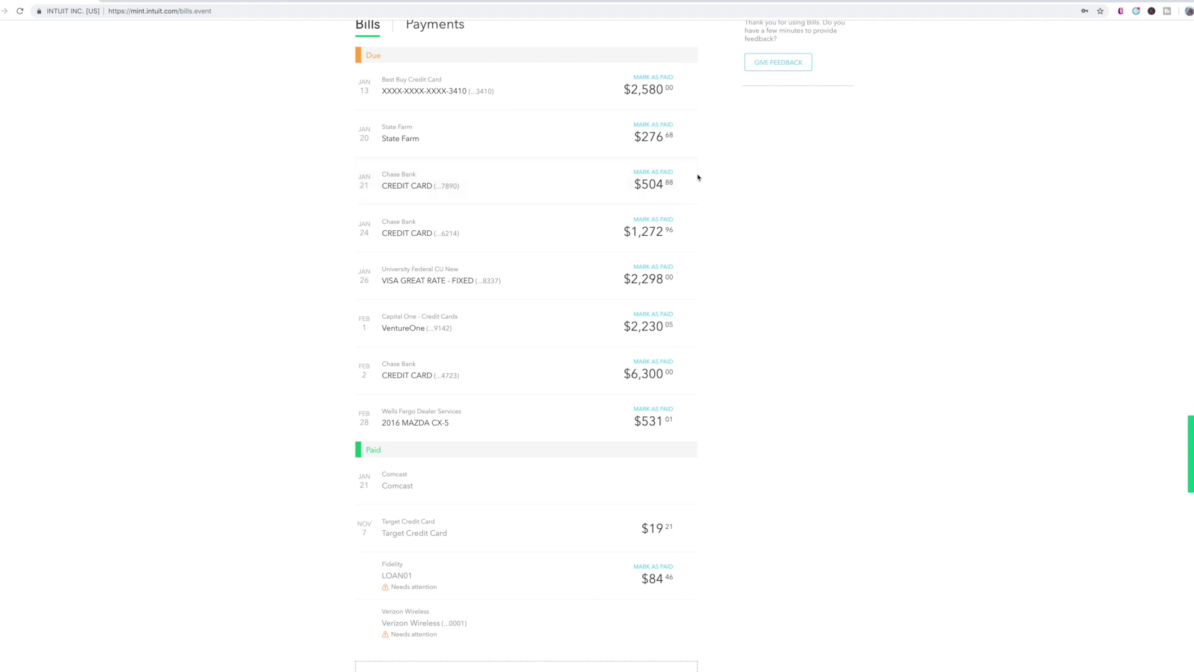
{"action": "key", "text": "alt+Left"}
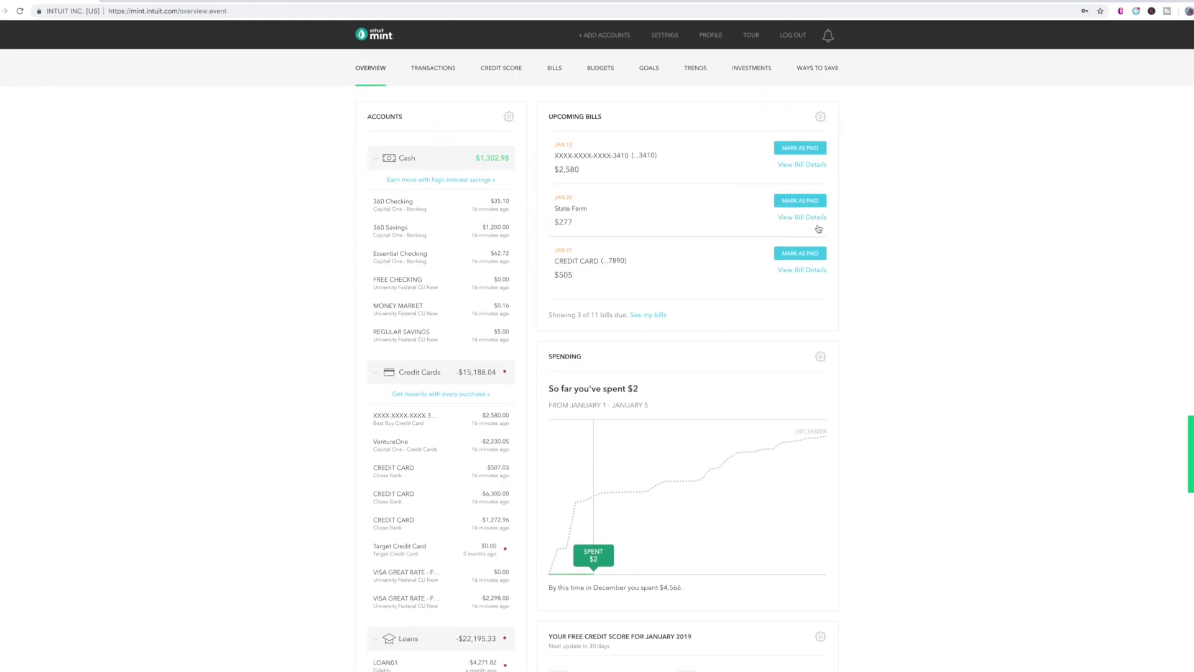